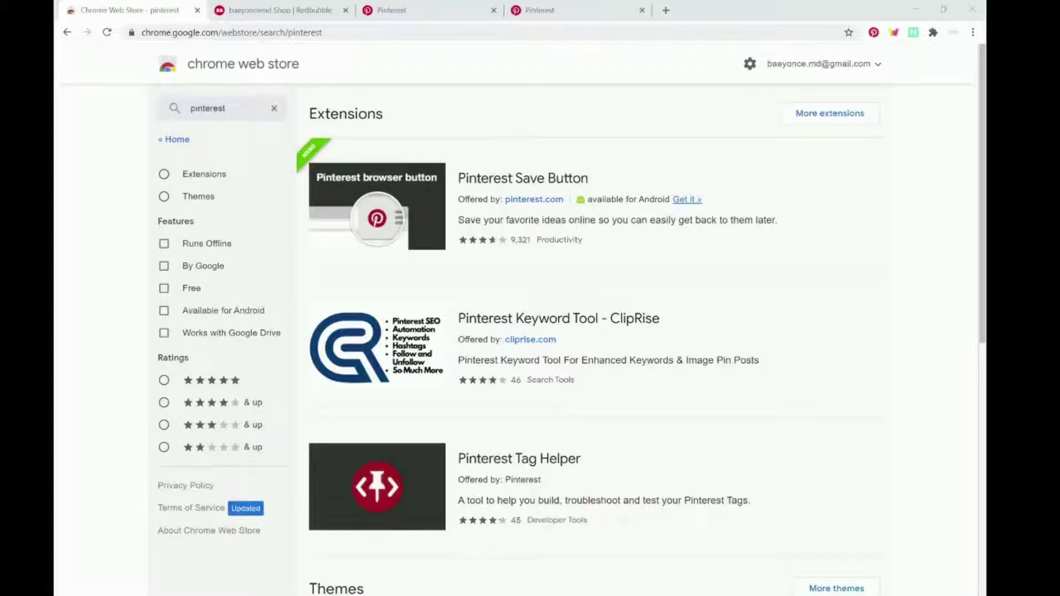
Step: Leave the Chrome Web Store's Pinterest Save Button results and switch to the Redbubble shop tab
left_click(91, 302)
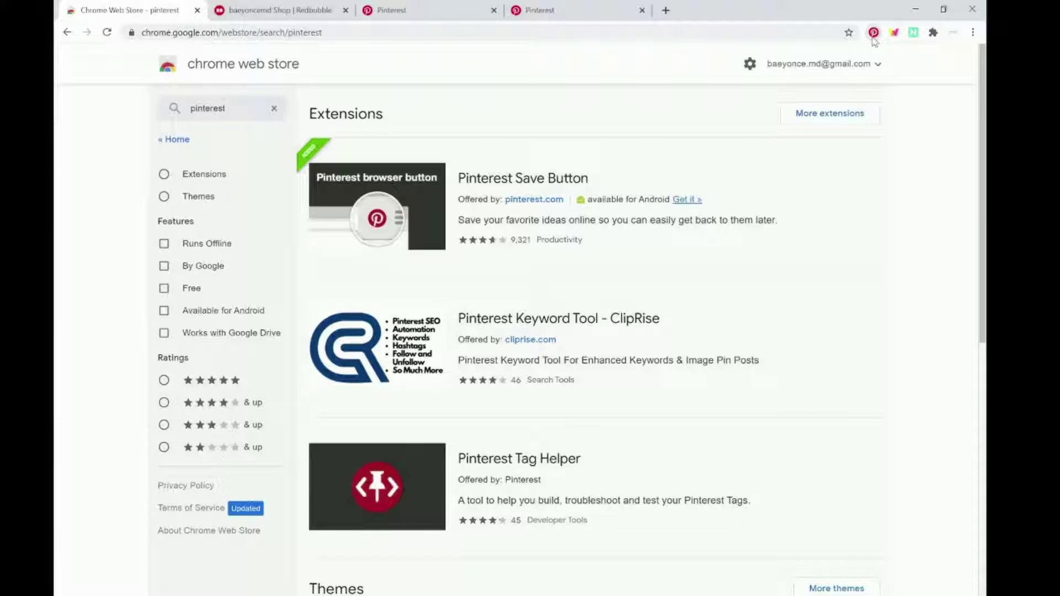
key("ctrl+Tab")
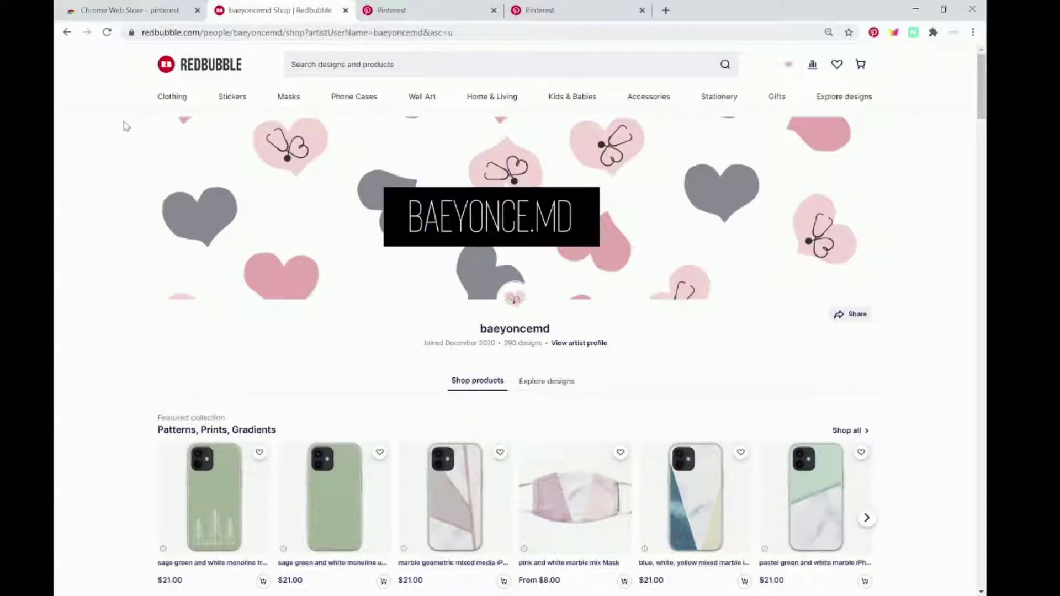
scroll(126, 126, "down", 1)
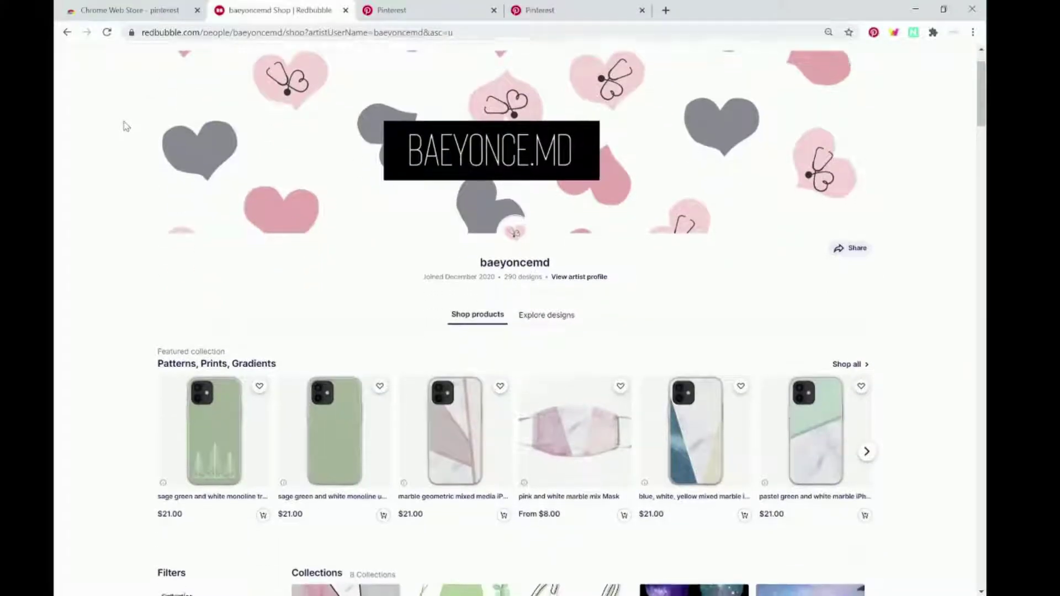
scroll(126, 126, "down", 1)
scroll(85, 159, "down", 4)
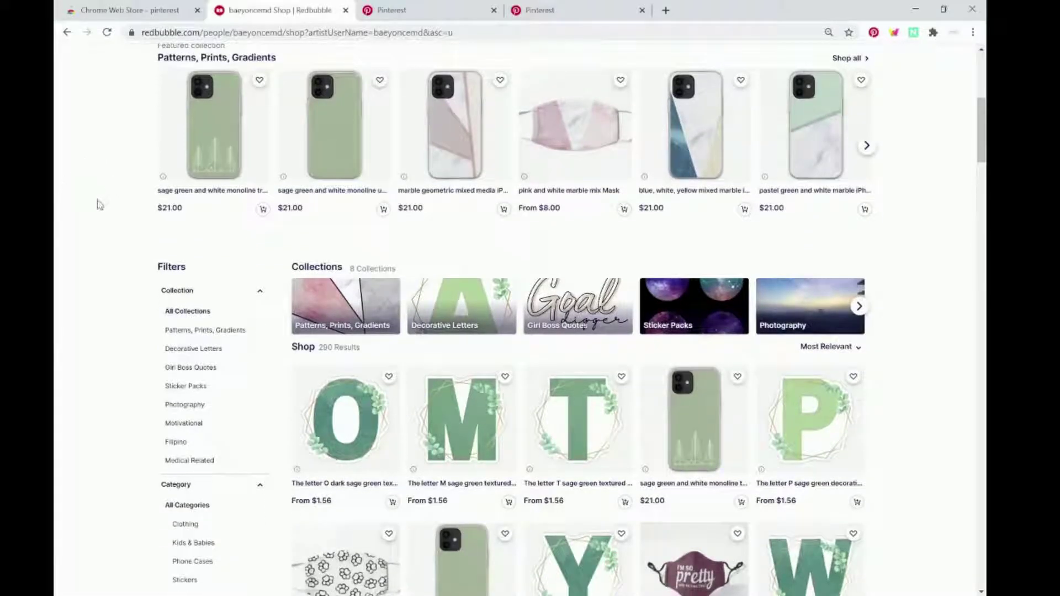
scroll(115, 183, "up", 1)
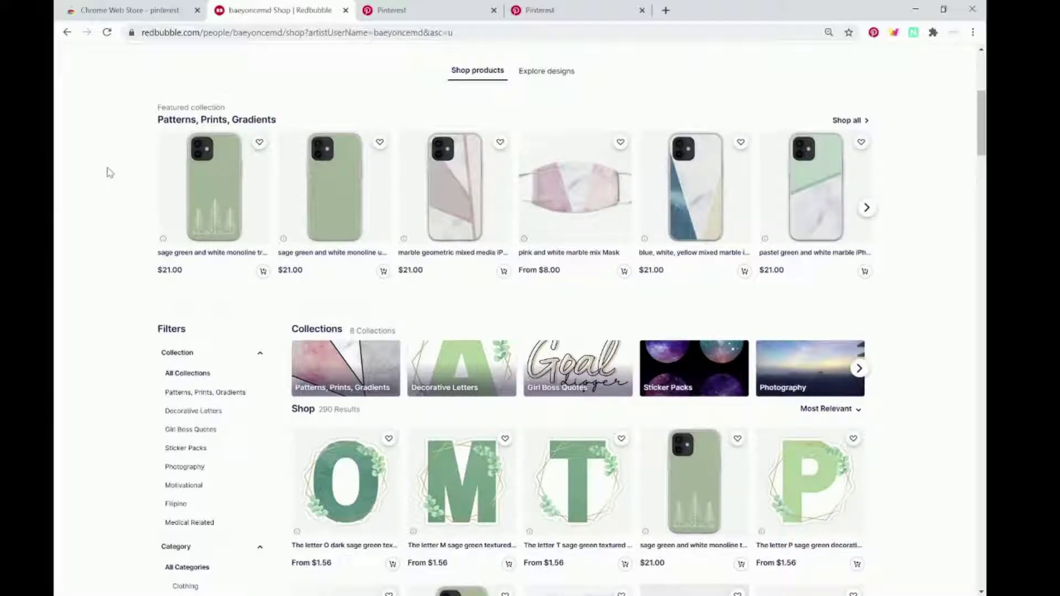
scroll(110, 173, "down", 2)
scroll(108, 172, "up", 1)
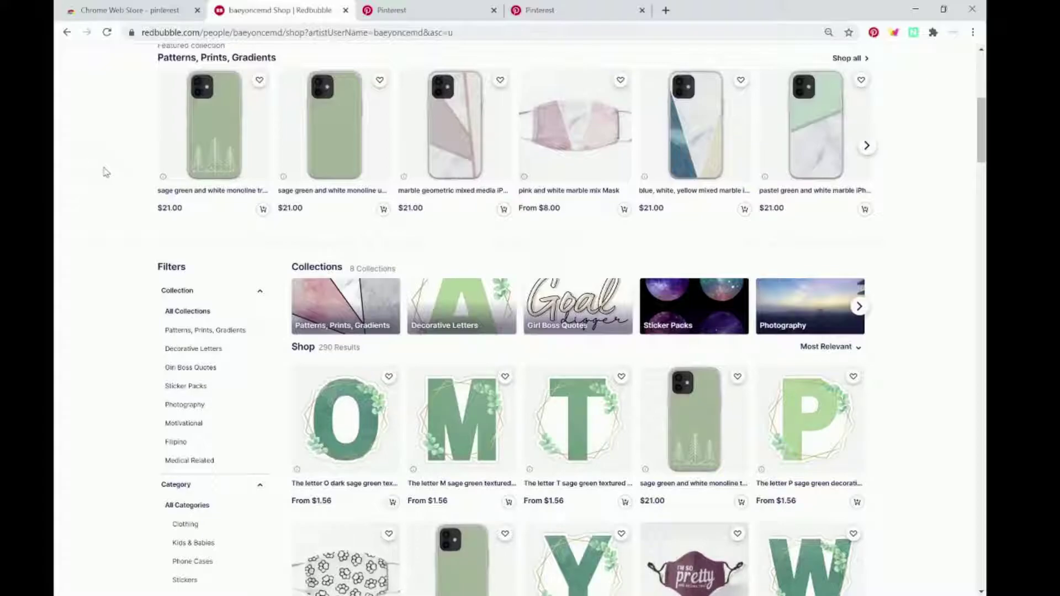
scroll(106, 172, "up", 6)
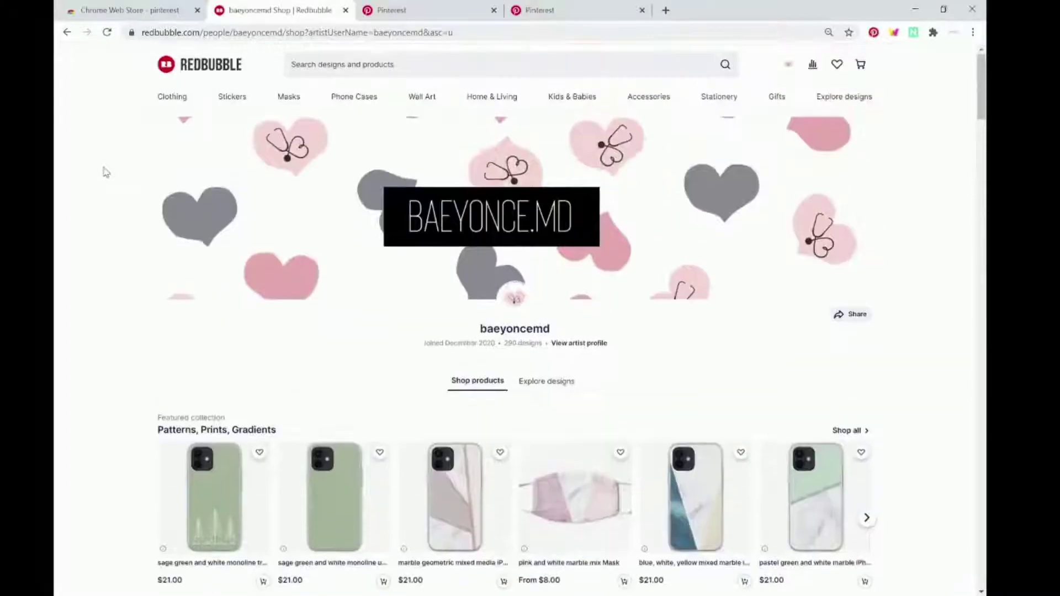
scroll(106, 172, "down", 5)
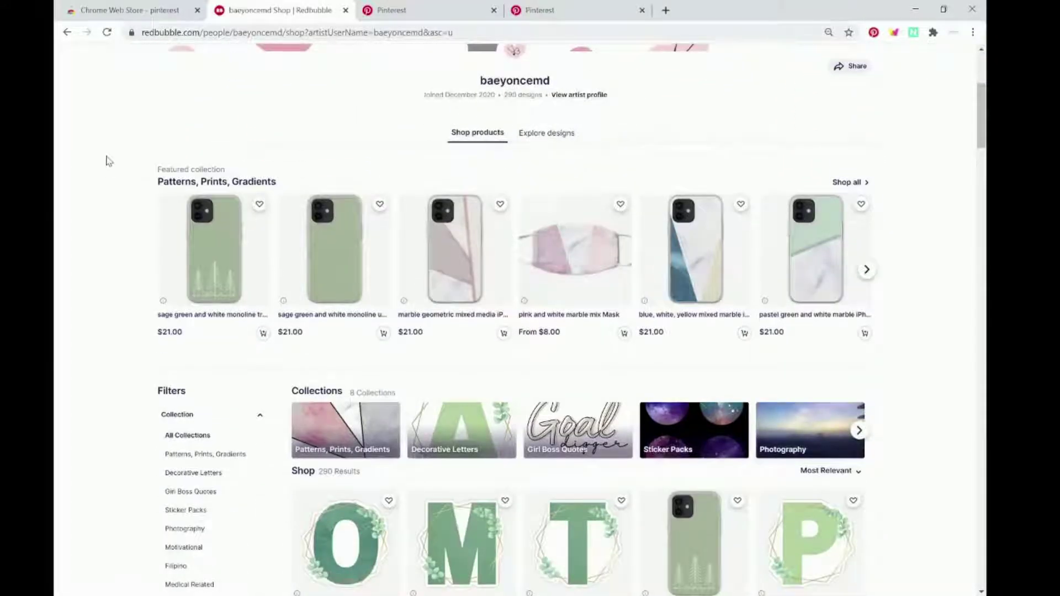
scroll(107, 161, "down", 3)
scroll(109, 143, "down", 3)
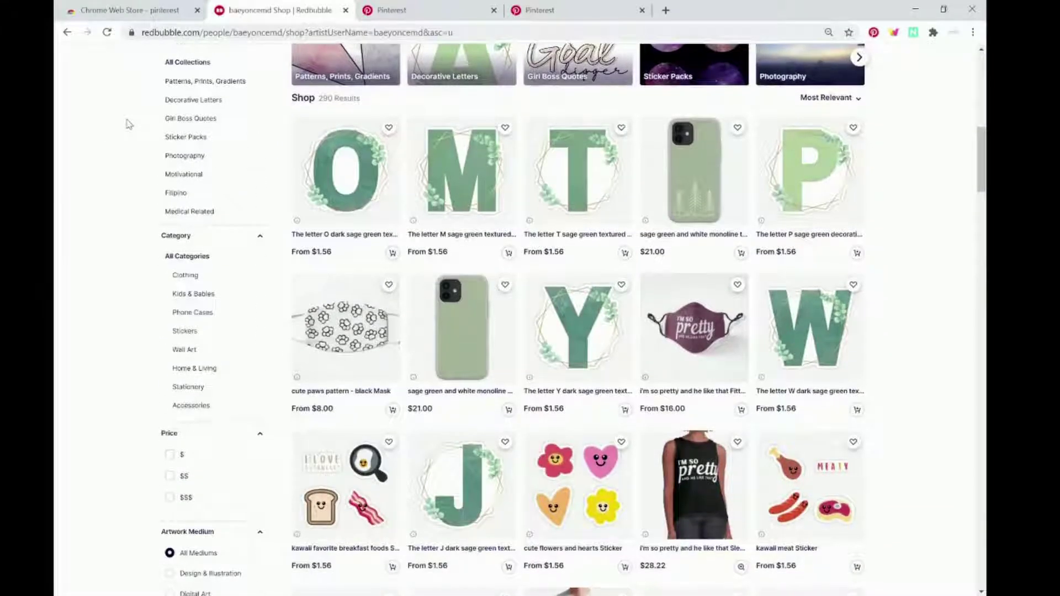
scroll(128, 124, "down", 1)
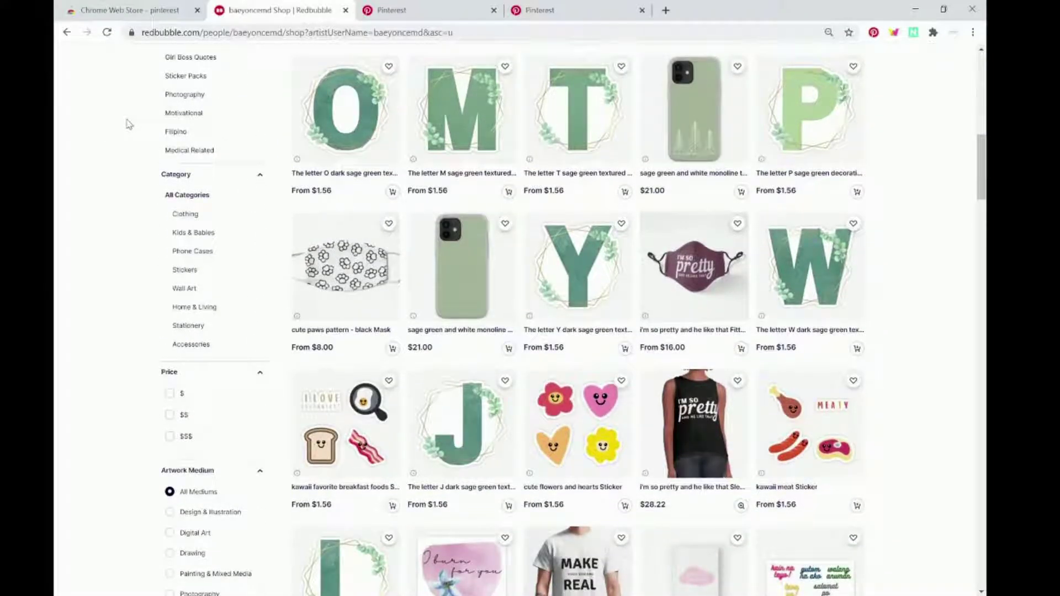
scroll(128, 124, "down", 1)
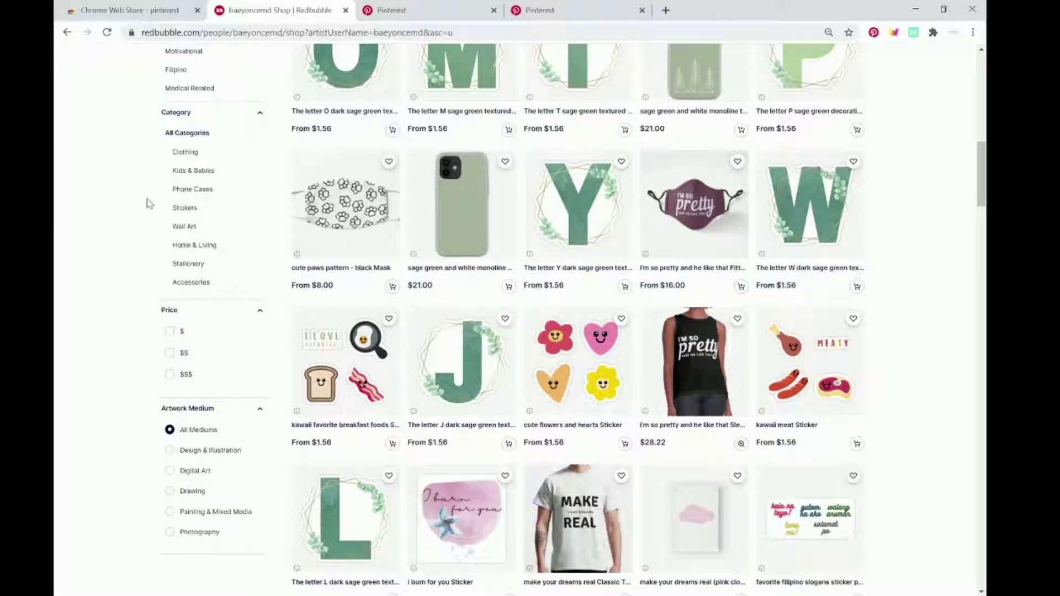
scroll(136, 252, "up", 2)
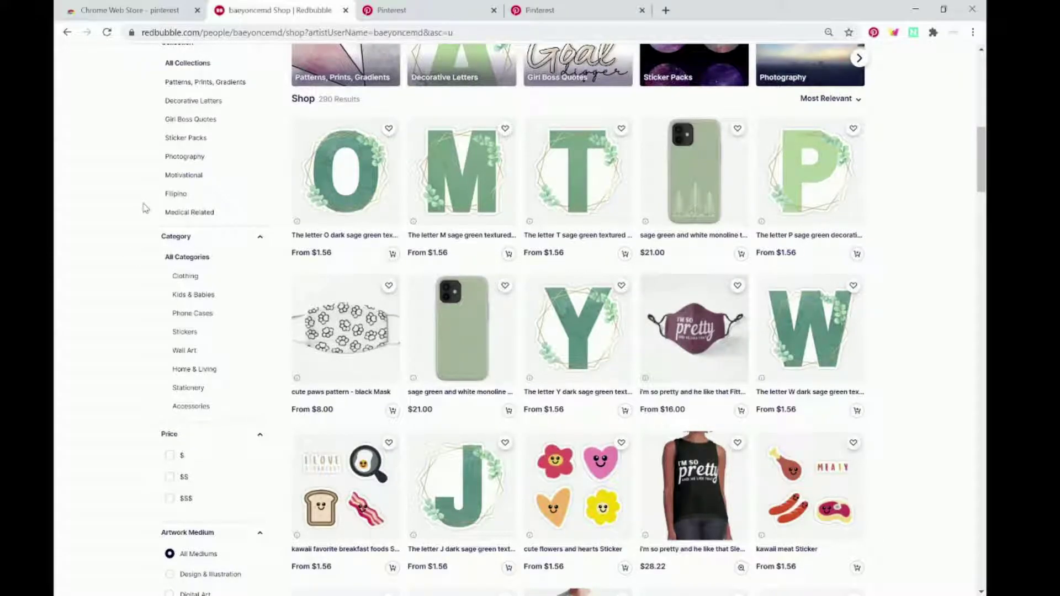
scroll(145, 208, "down", 1)
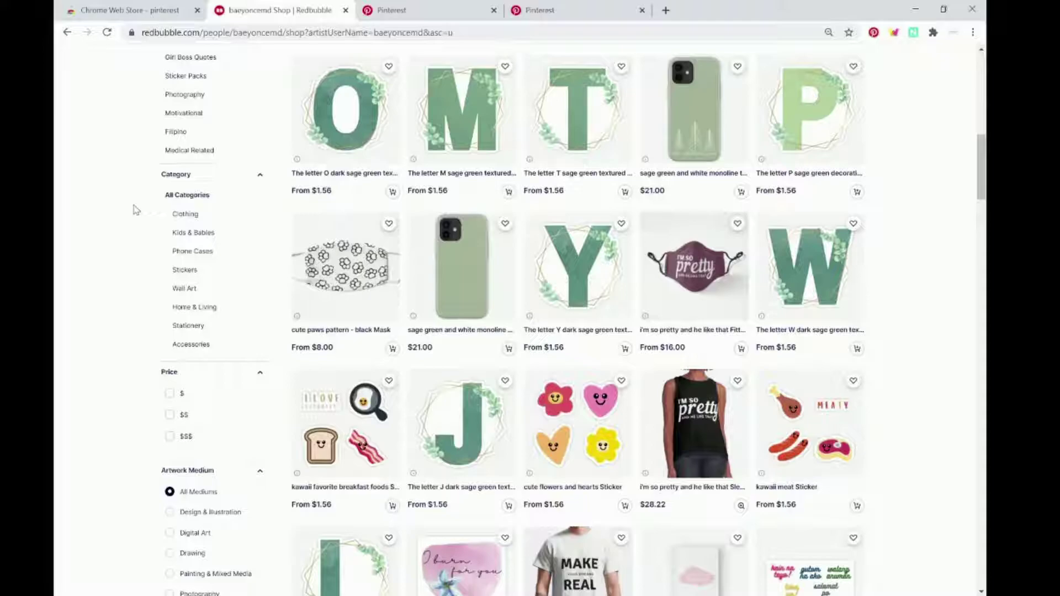
scroll(136, 210, "down", 1)
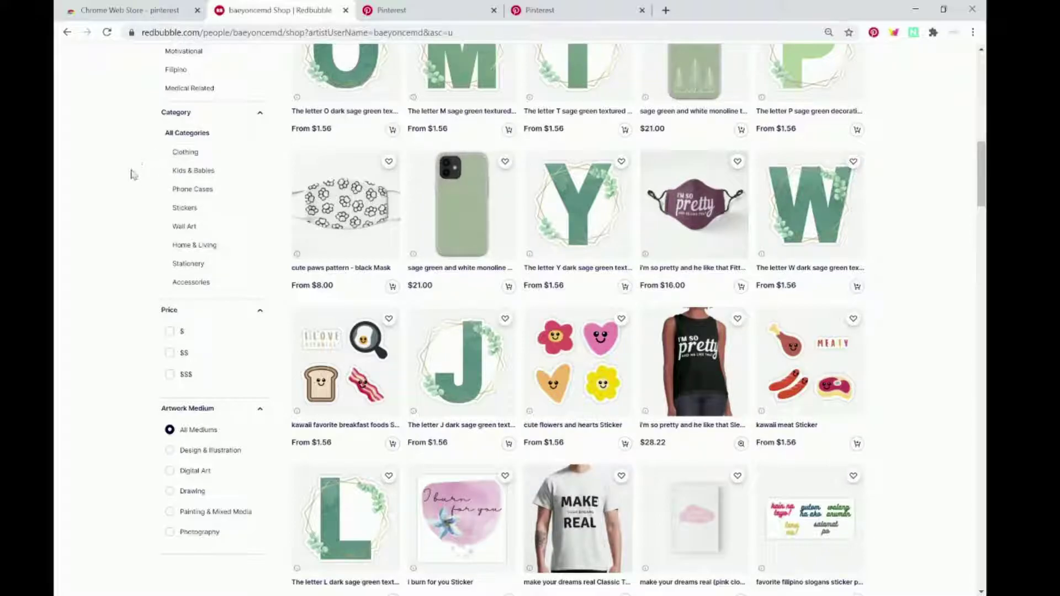
Step: Filter the Redbubble shop from Phone Cases down to iPhone cases, zooming the page out twice
left_click(191, 195)
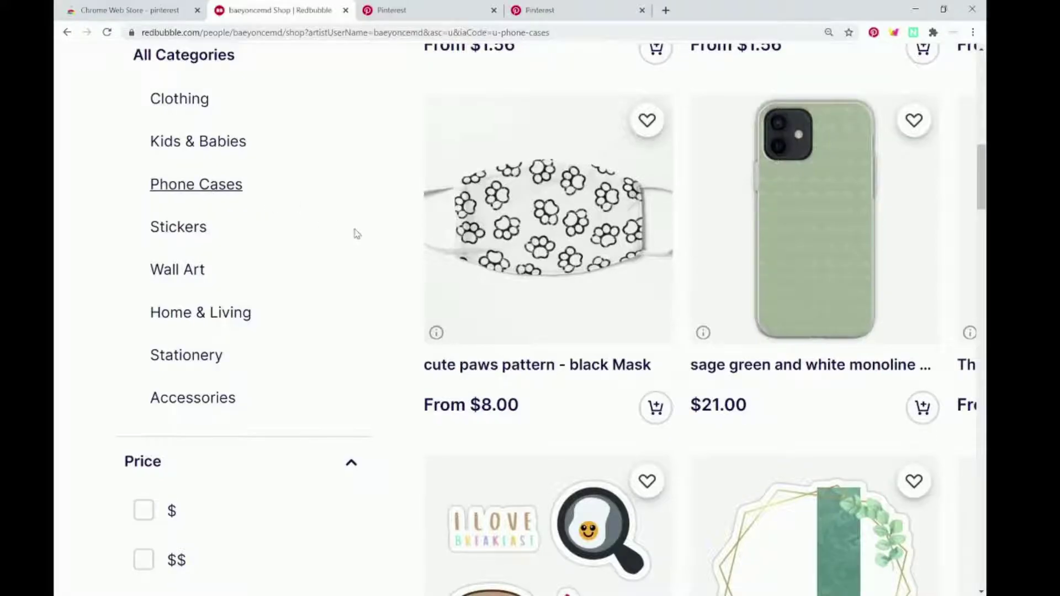
left_click(224, 183)
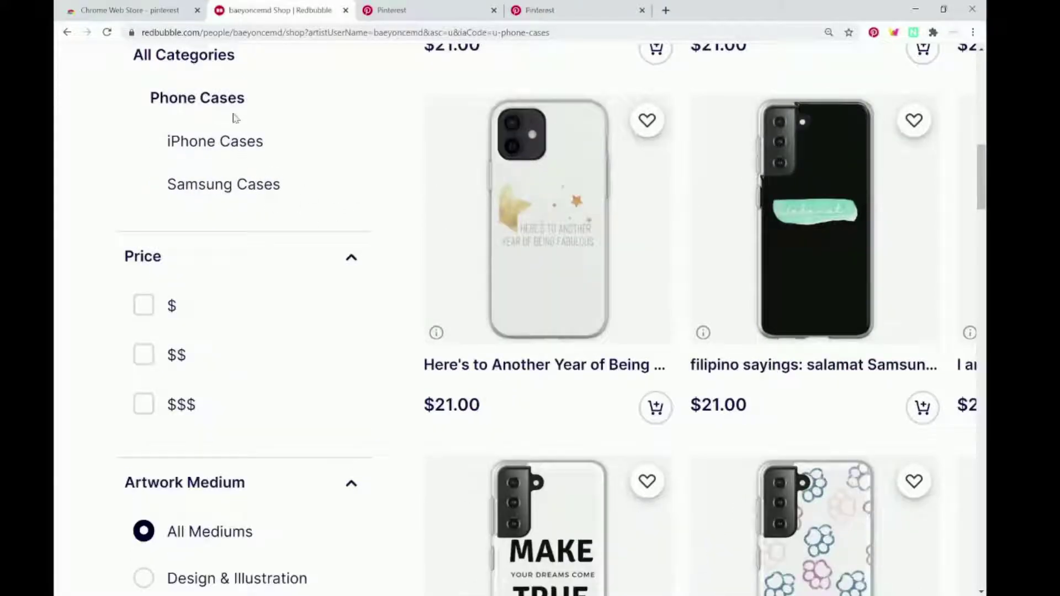
key("ctrl+minus")
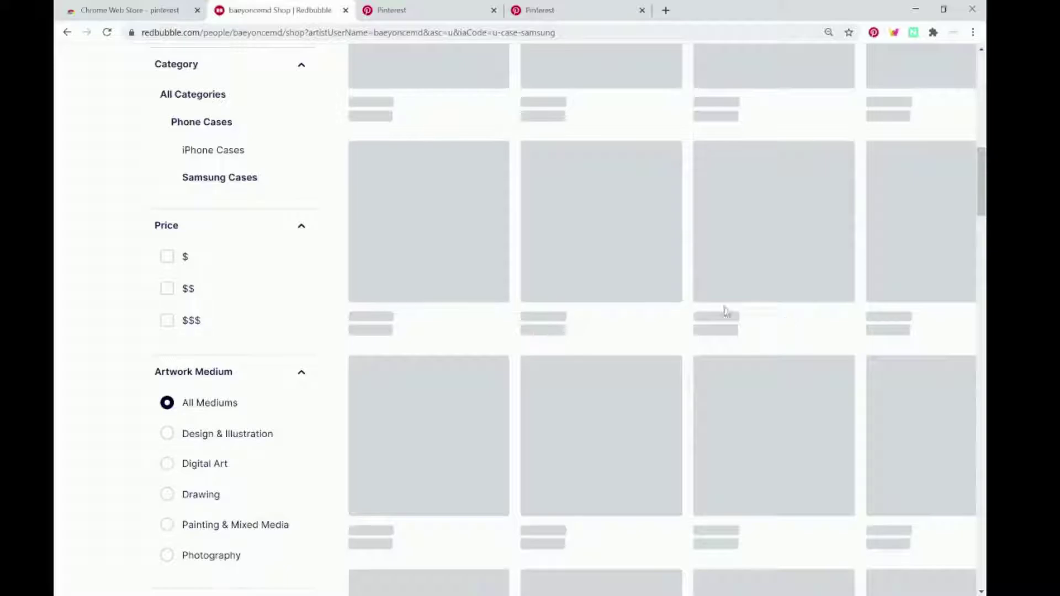
key("ctrl+minus")
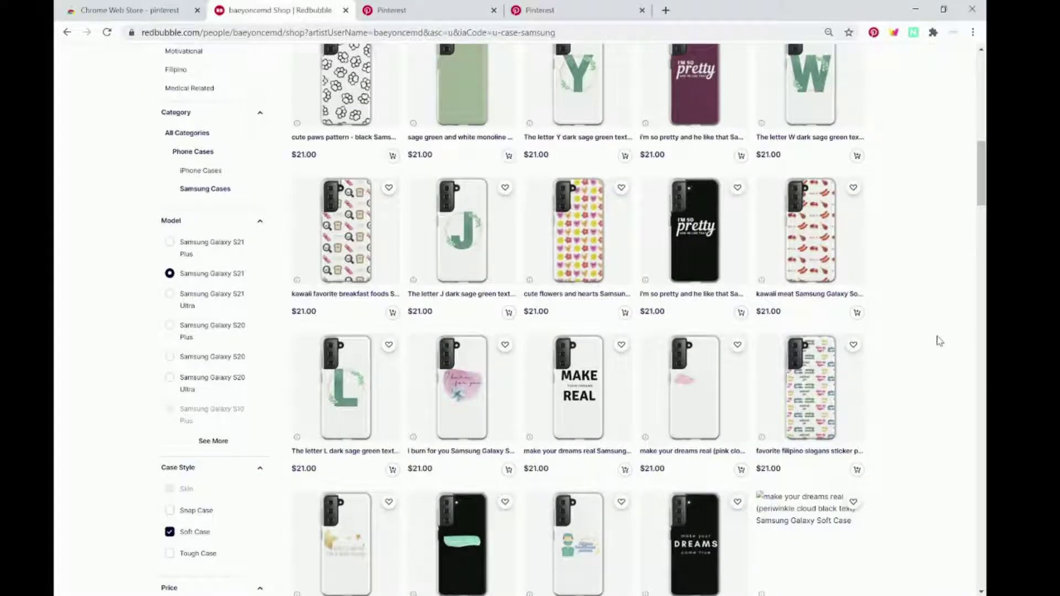
scroll(940, 340, "up", 3)
scroll(940, 341, "down", 1)
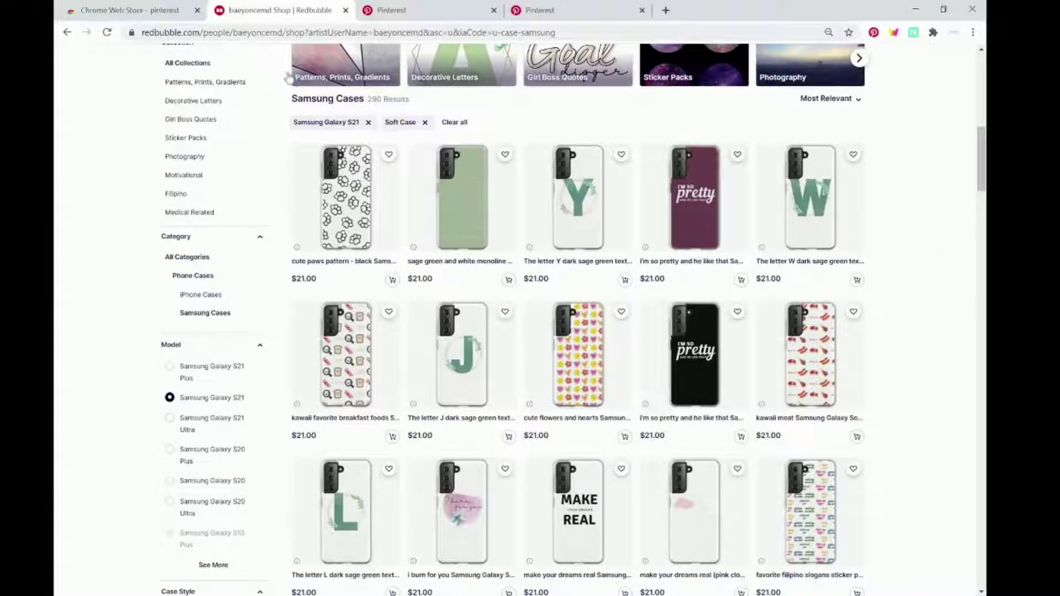
left_click(225, 297)
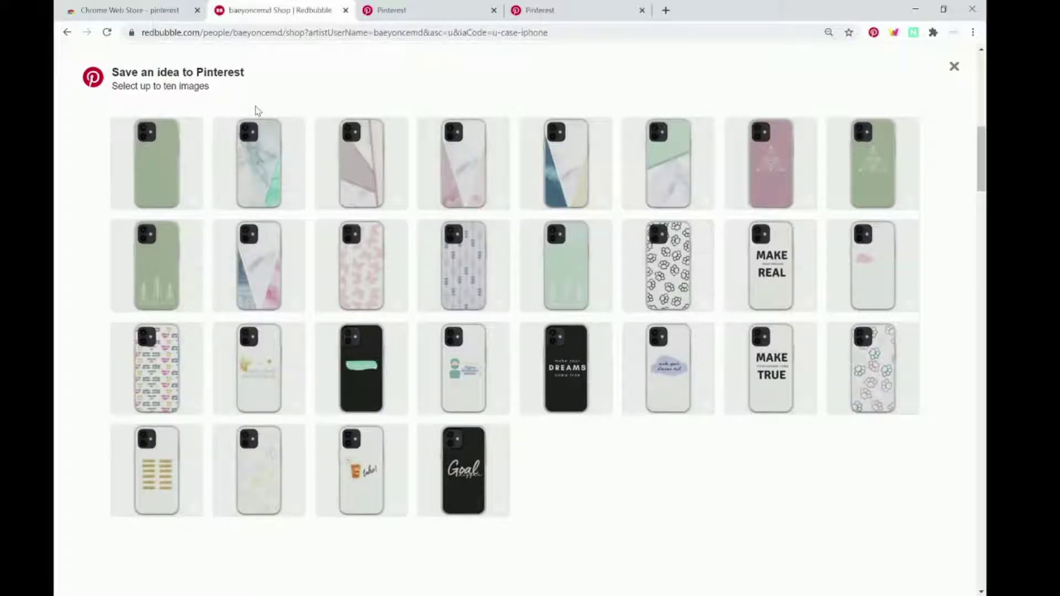
Step: Select ten phone-case images in the Pinterest picker, starting with the sage green case
left_click(152, 160)
left_click(232, 174)
left_click(377, 167)
left_click(474, 162)
left_click(566, 163)
left_click(635, 160)
left_click(753, 171)
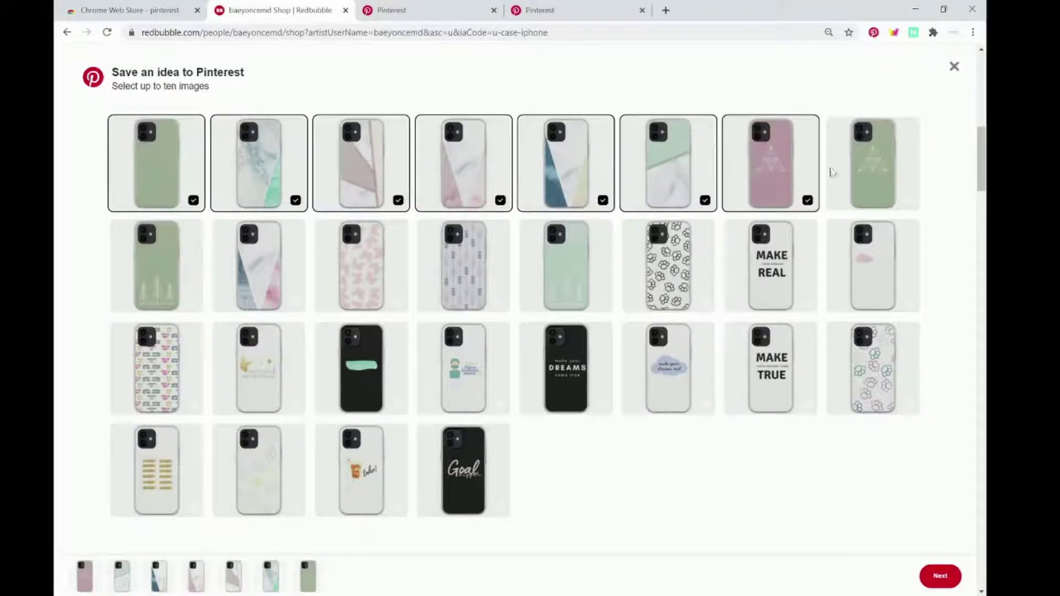
left_click(872, 166)
left_click(152, 258)
left_click(270, 271)
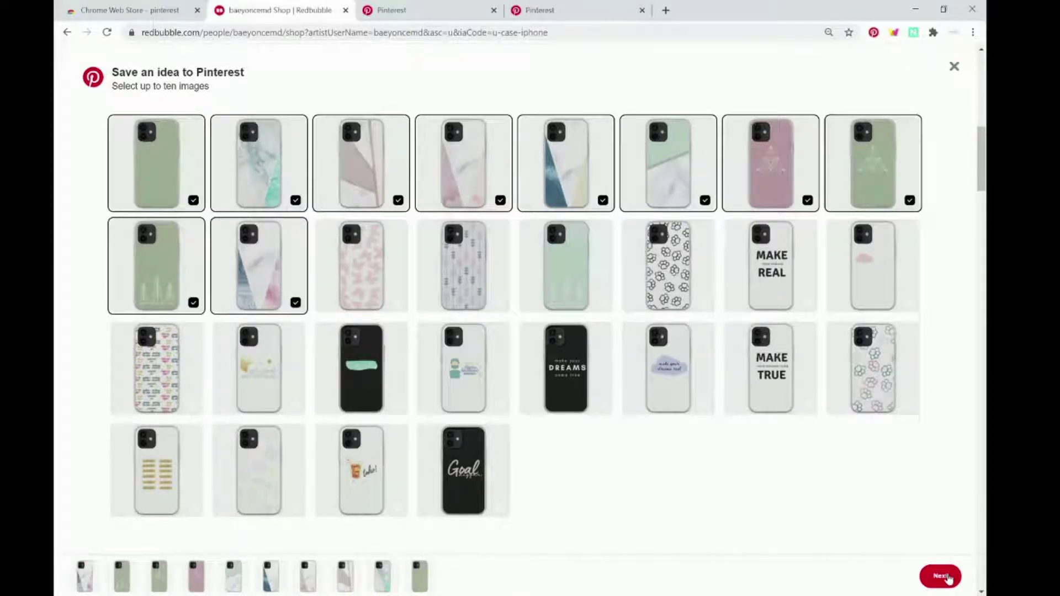
Step: Continue to the board chooser and look through its list of boards
left_click(940, 576)
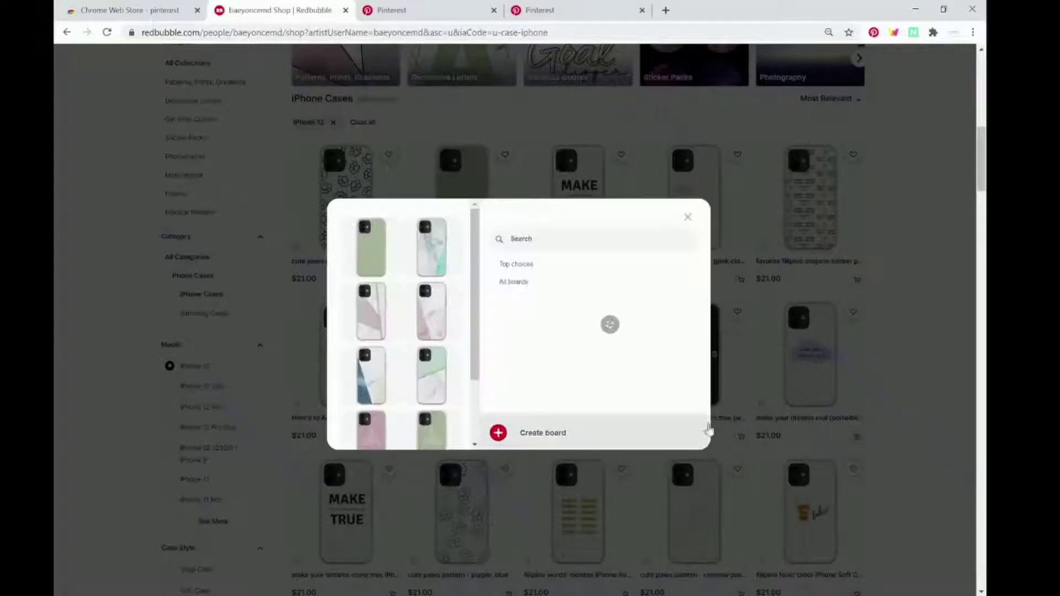
scroll(578, 337, "down", 10)
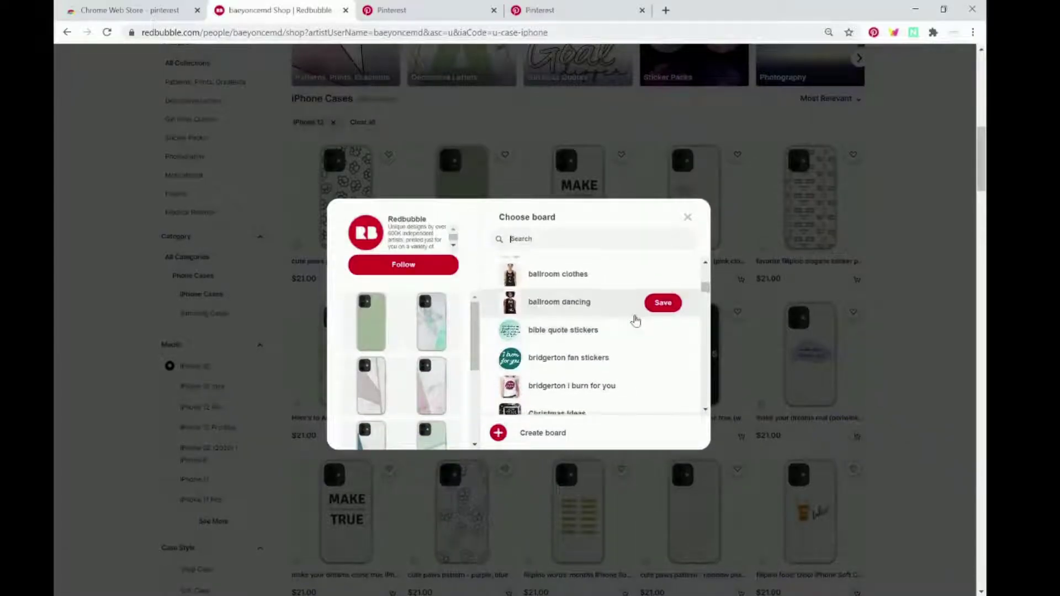
scroll(613, 341, "up", 10)
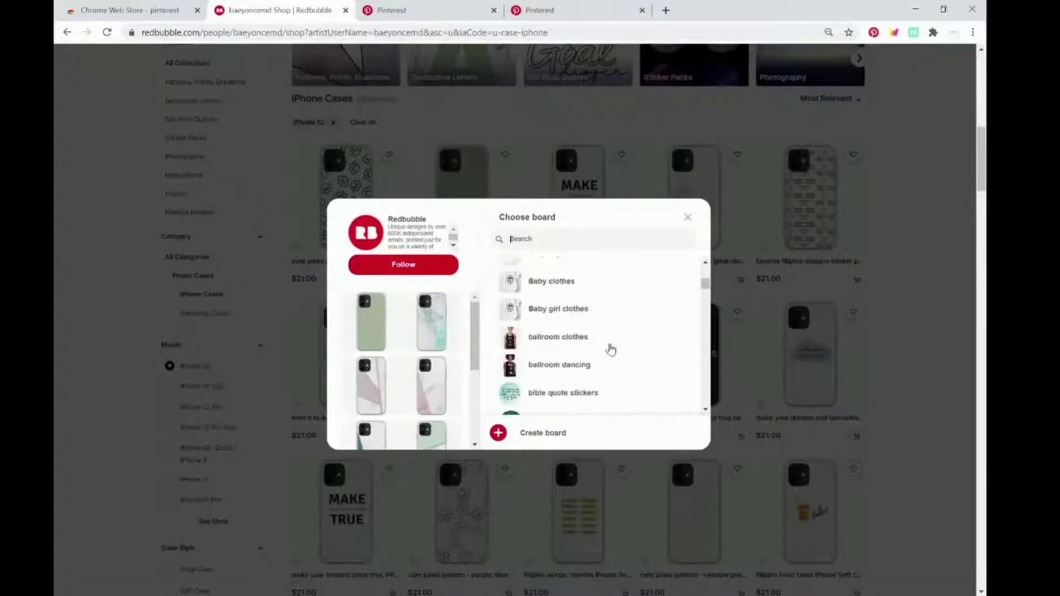
scroll(552, 397, "down", 1)
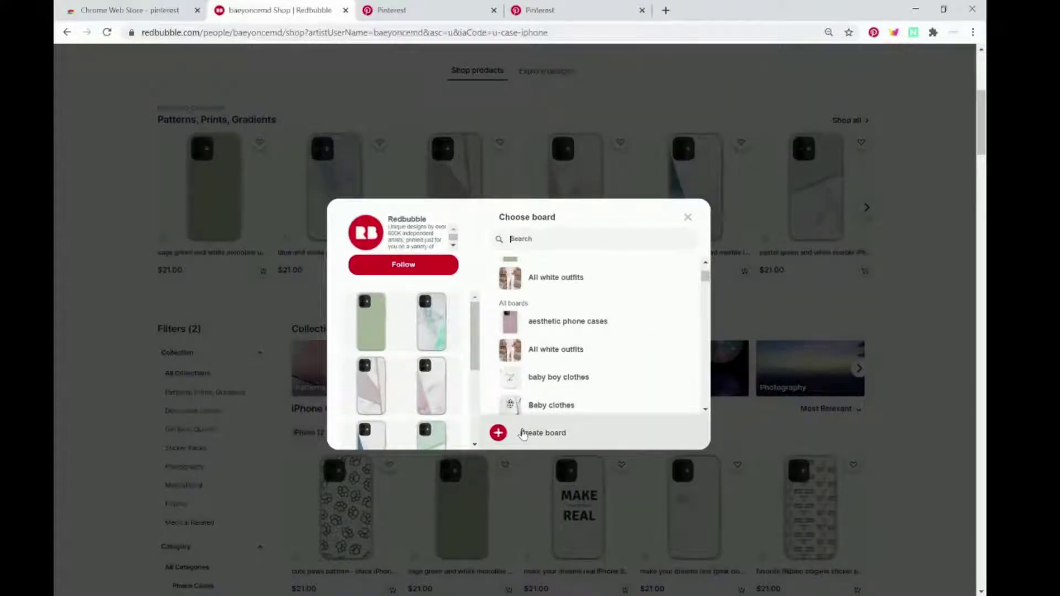
scroll(580, 371, "down", 4)
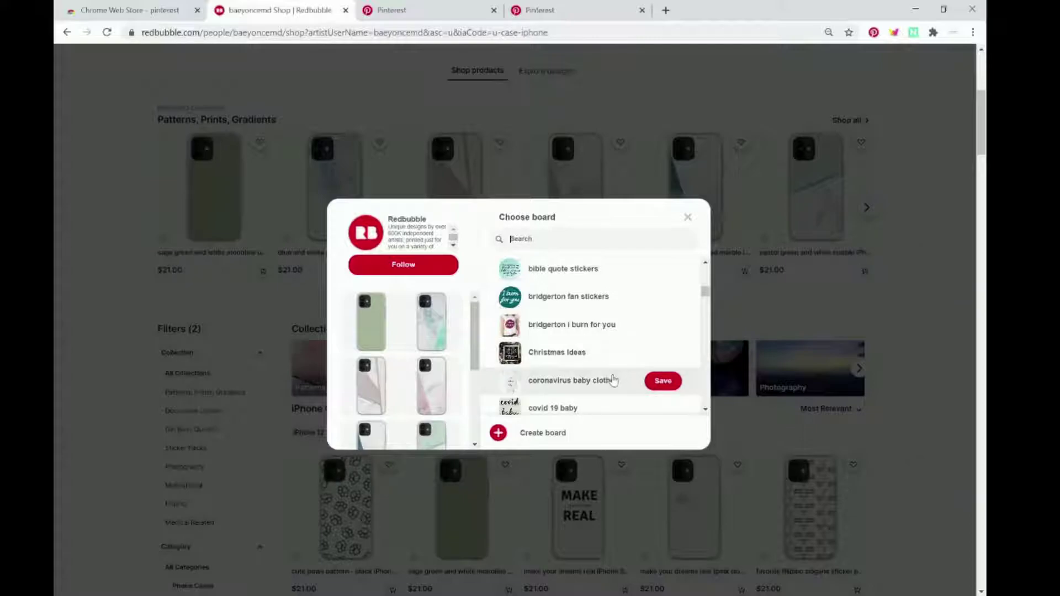
scroll(572, 367, "down", 5)
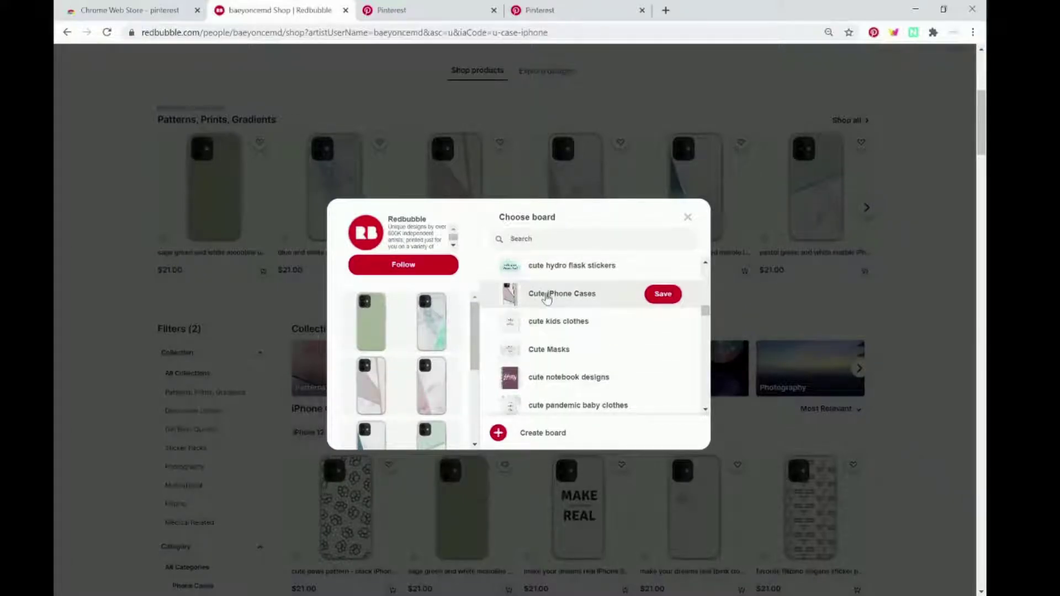
scroll(538, 307, "up", 10)
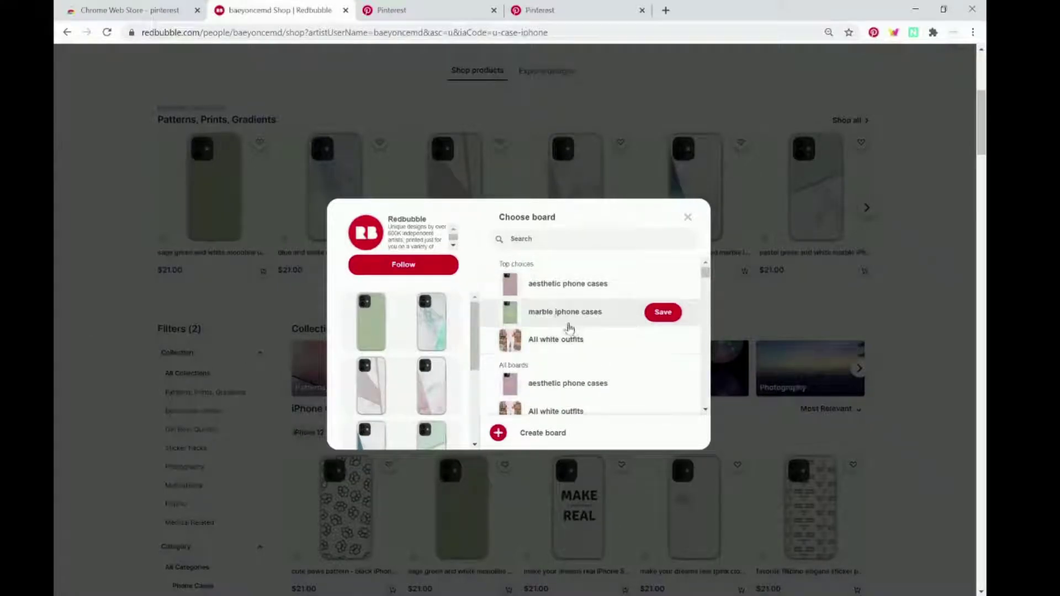
scroll(623, 348, "down", 1)
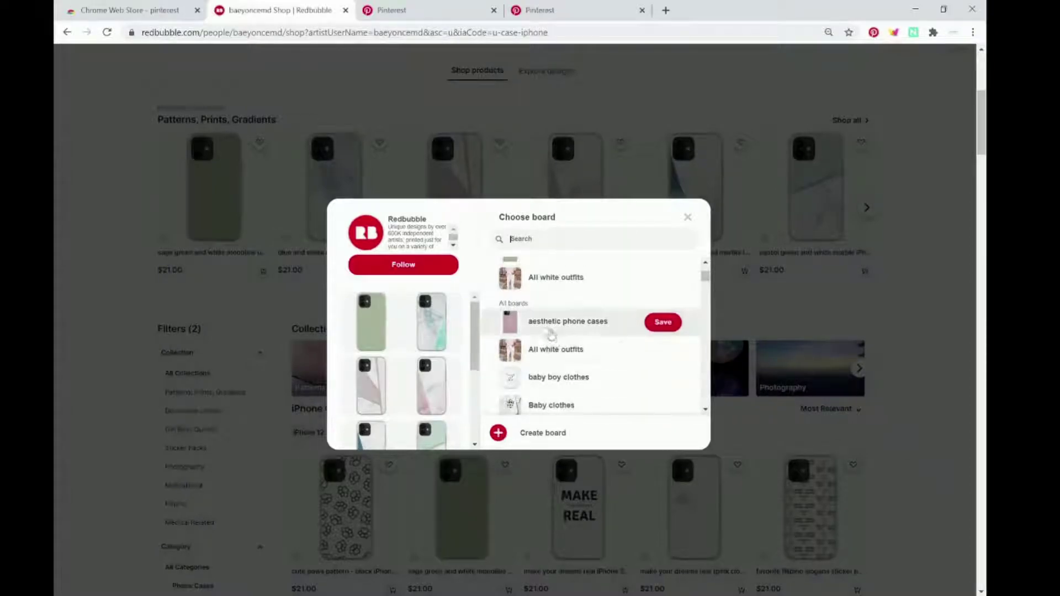
scroll(555, 353, "down", 2)
scroll(559, 354, "up", 3)
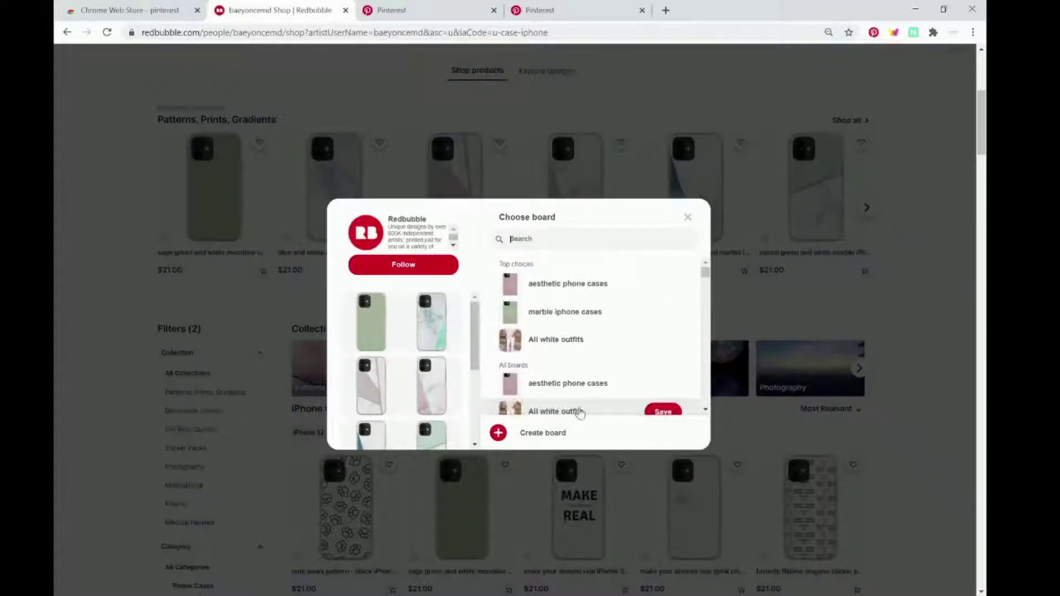
scroll(578, 412, "down", 1)
Step: Save the ten images to a new 'iphone 12 cases' board and close the confirmation
left_click(548, 435)
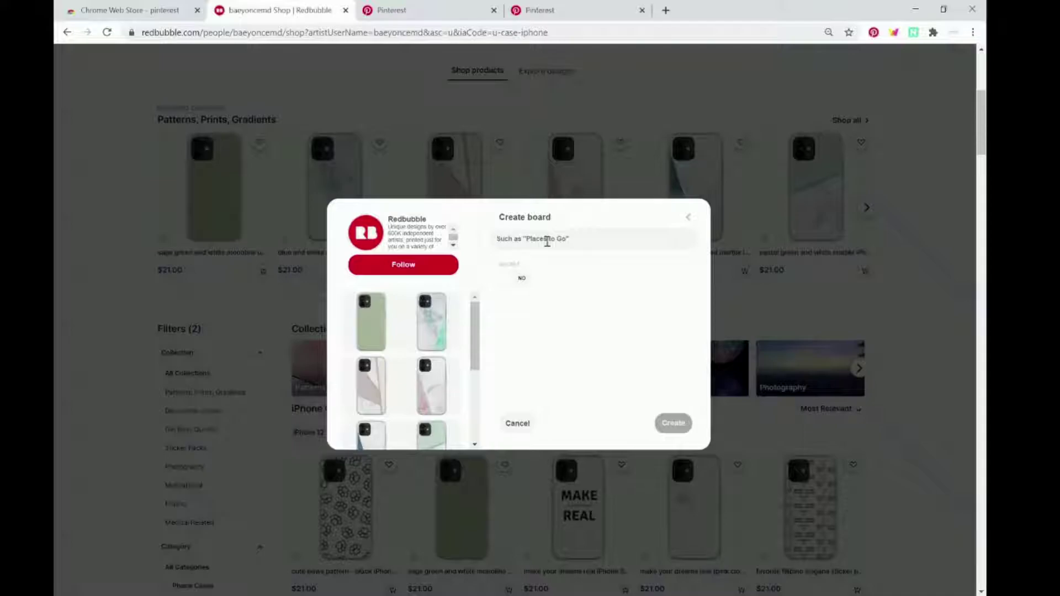
type("iphone 12 cases")
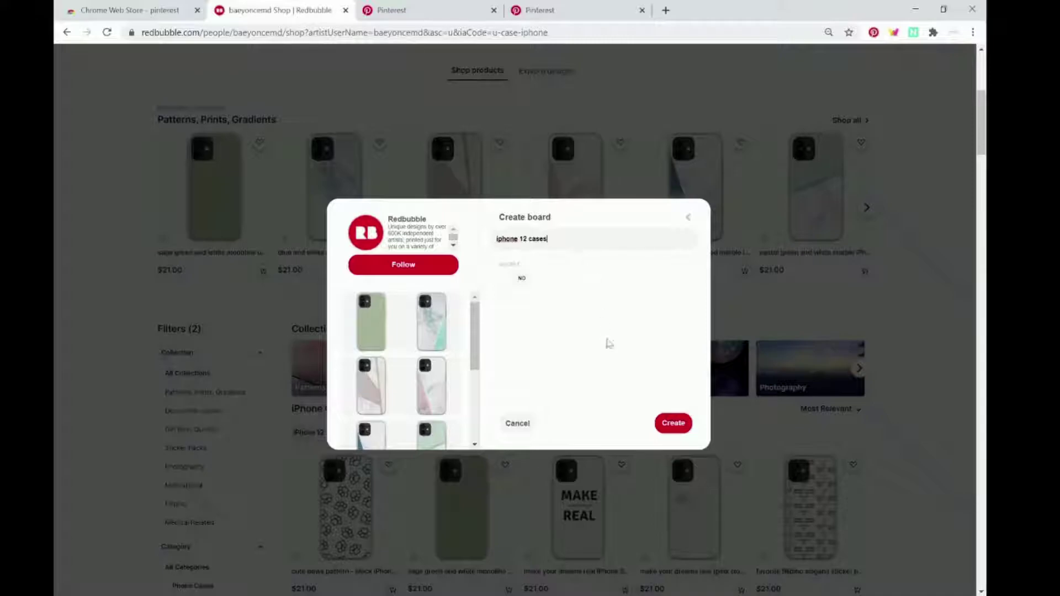
left_click(682, 435)
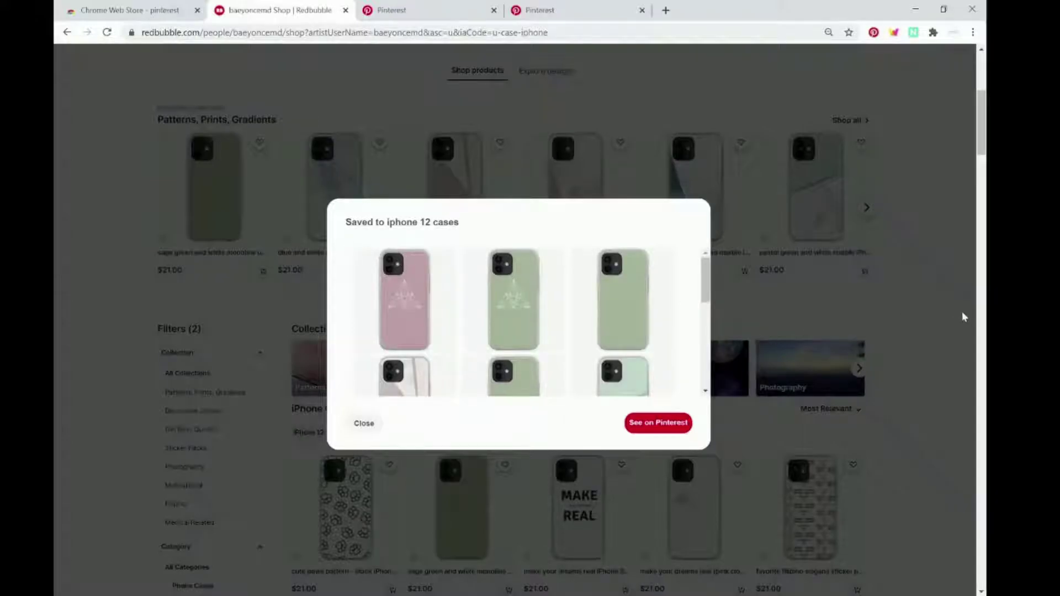
left_click(797, 377)
scroll(882, 343, "down", 5)
Step: Select the black, purple outline and rainbow cute paws pattern cases and continue
scroll(919, 309, "down", 2)
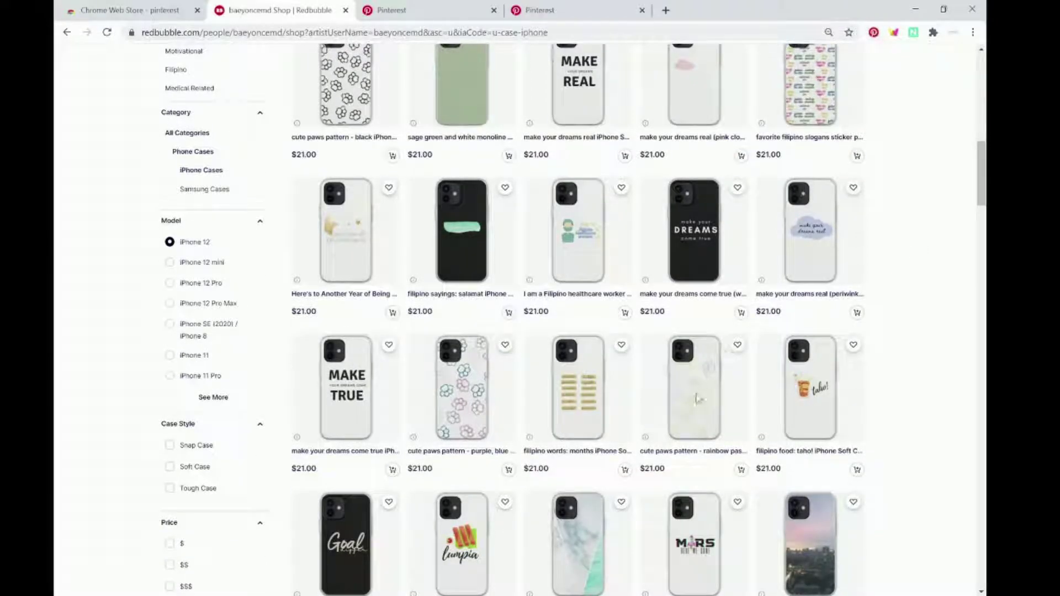
left_click(895, 32)
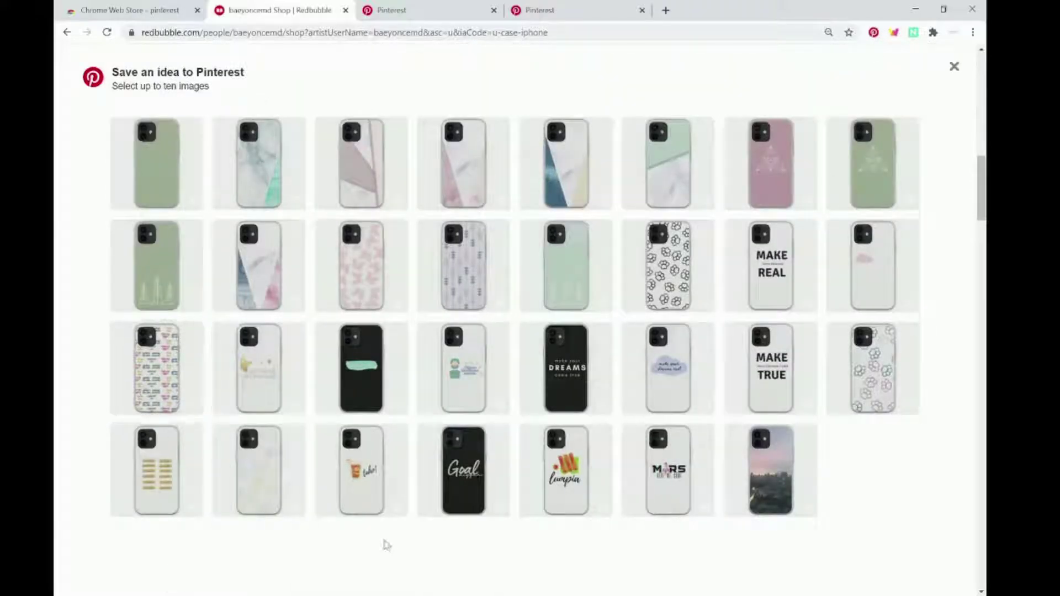
left_click(667, 281)
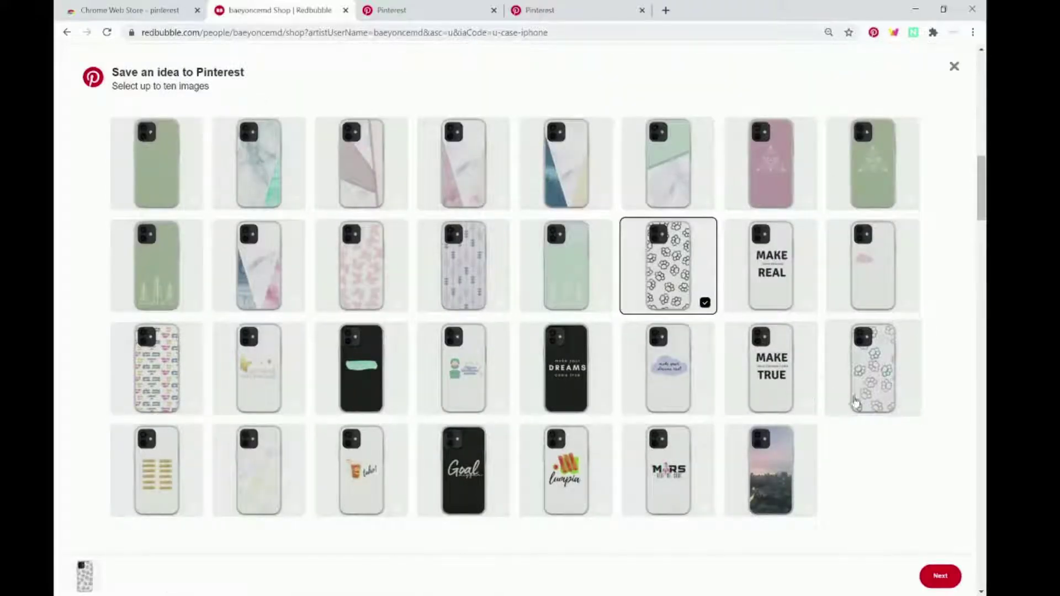
left_click(873, 369)
left_click(242, 492)
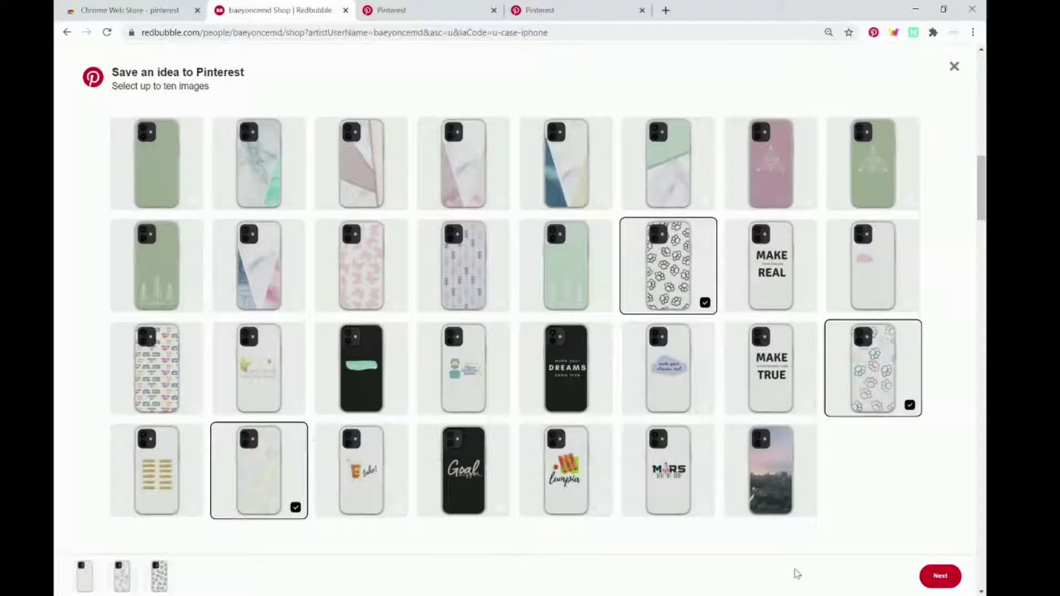
left_click(945, 584)
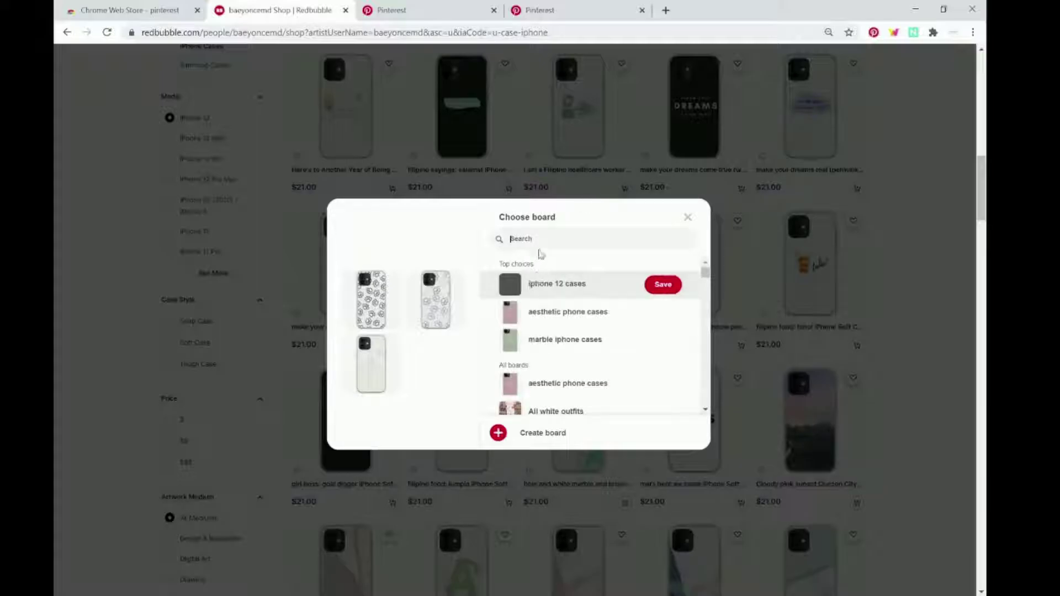
Step: Save them to a new 'animal print phone cases' board and close the confirmation
left_click(507, 445)
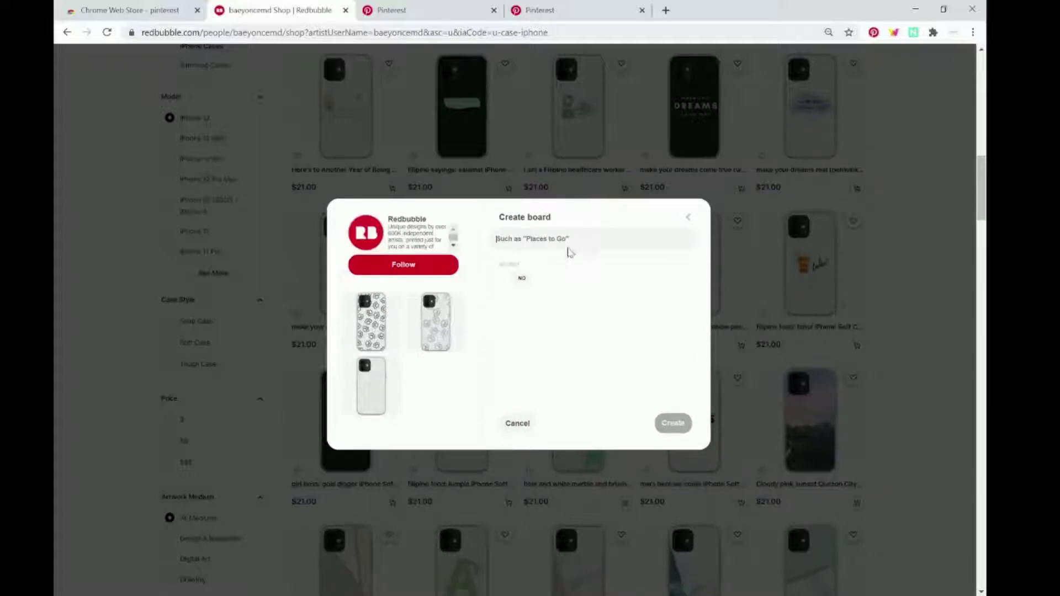
type("animal print phone cases")
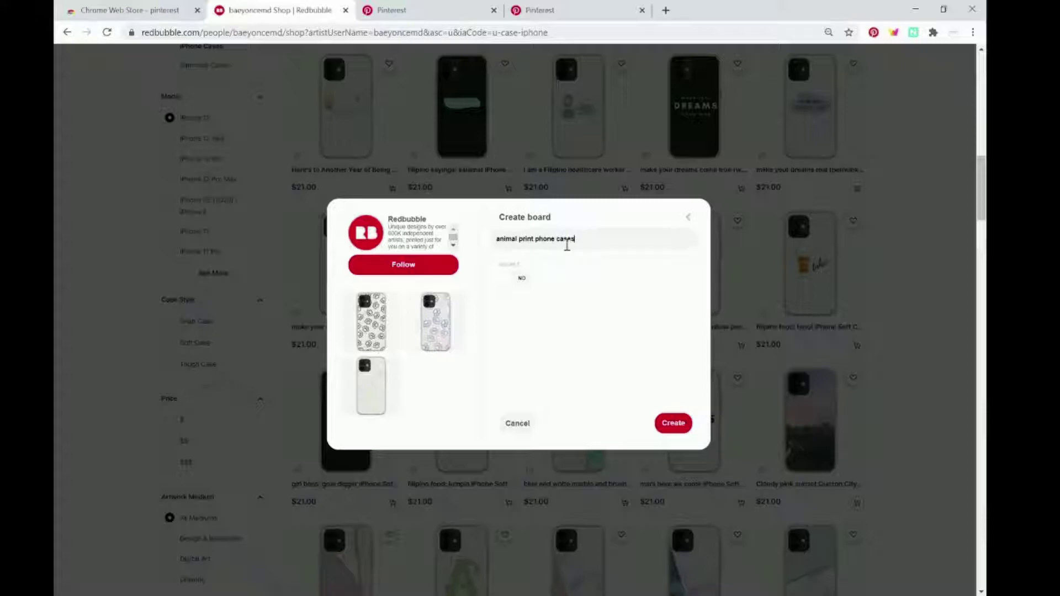
left_click(670, 429)
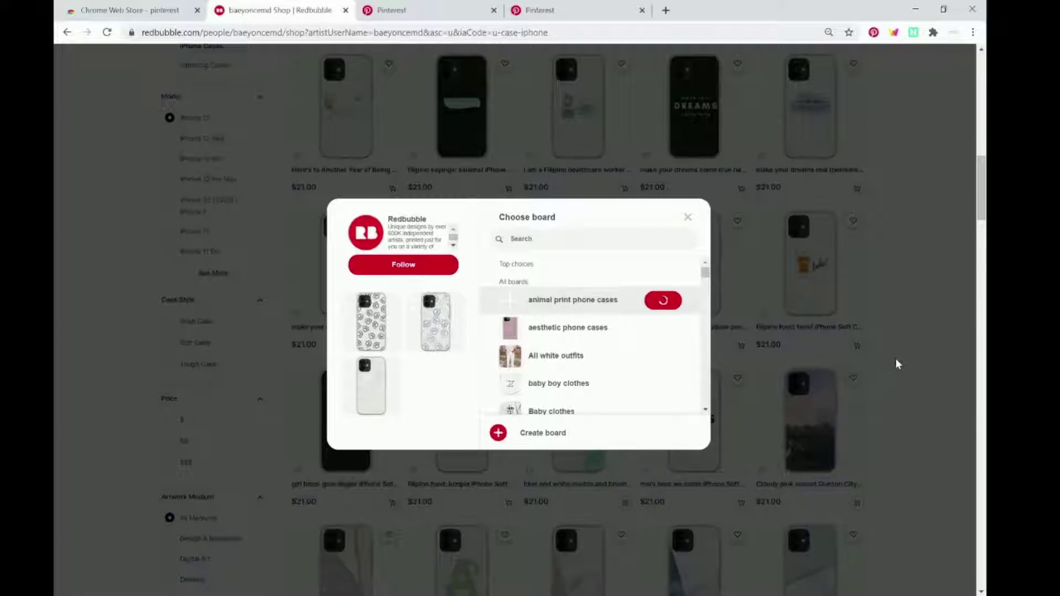
left_click(621, 505)
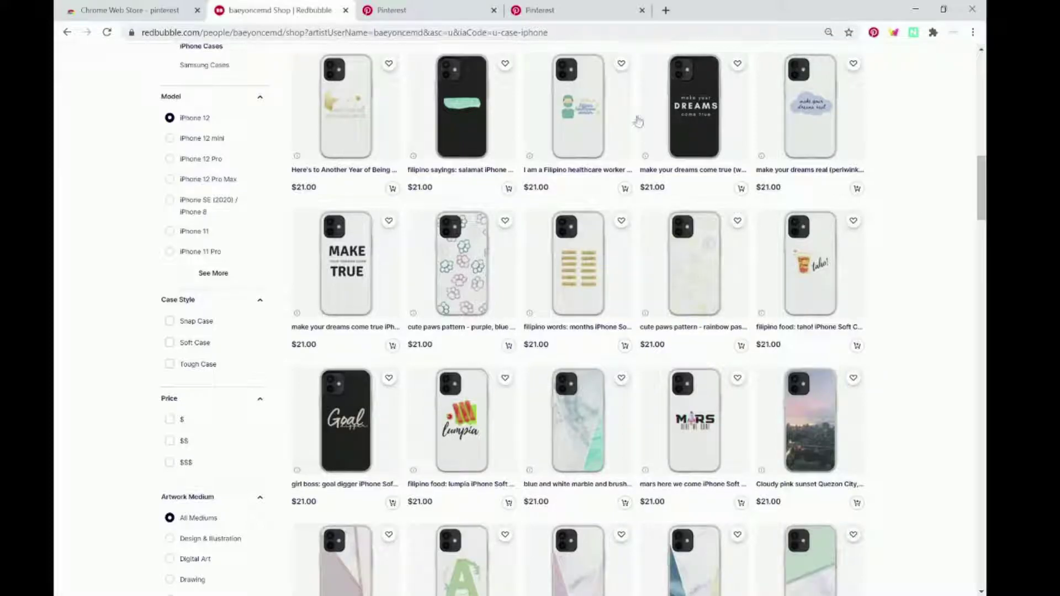
left_click(397, 19)
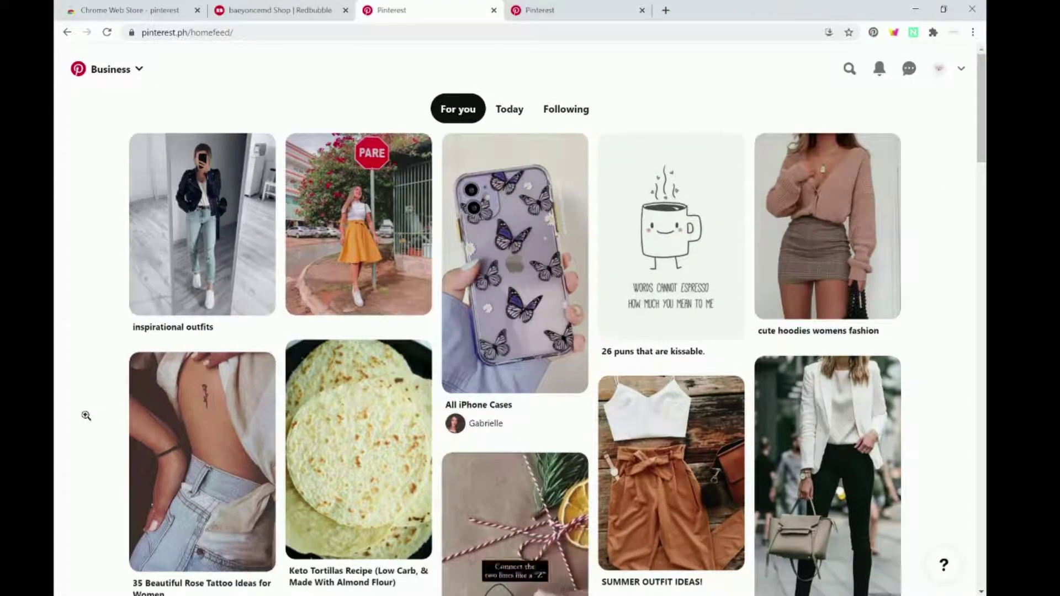
left_click(962, 70)
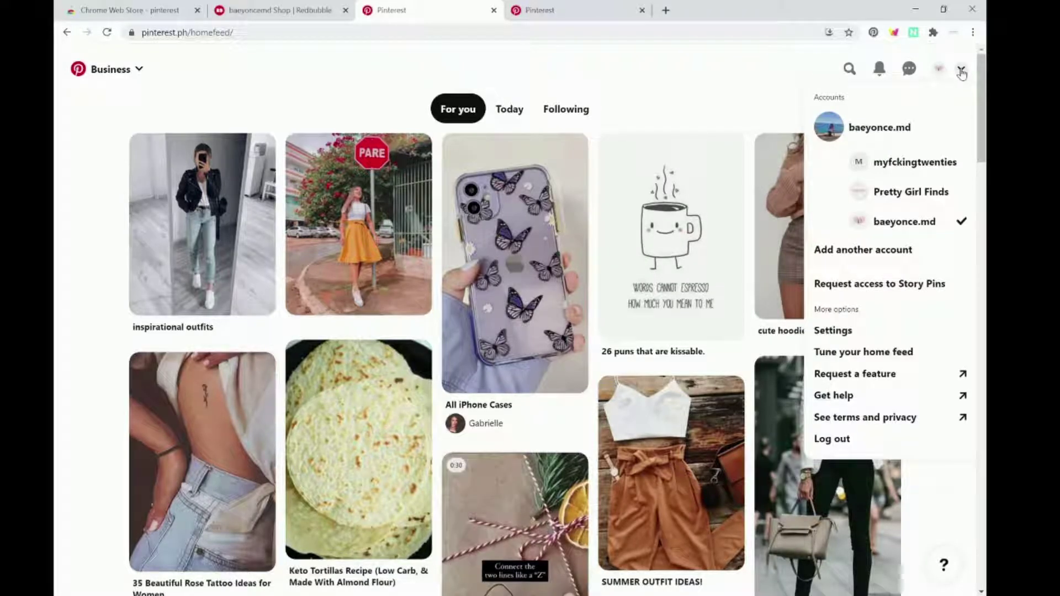
left_click(961, 68)
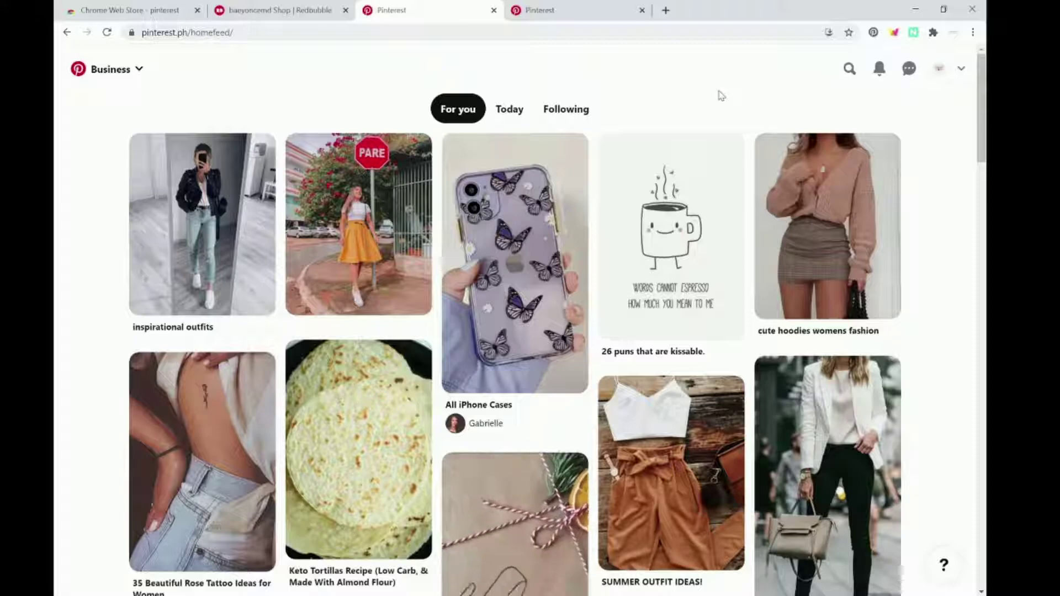
left_click(567, 19)
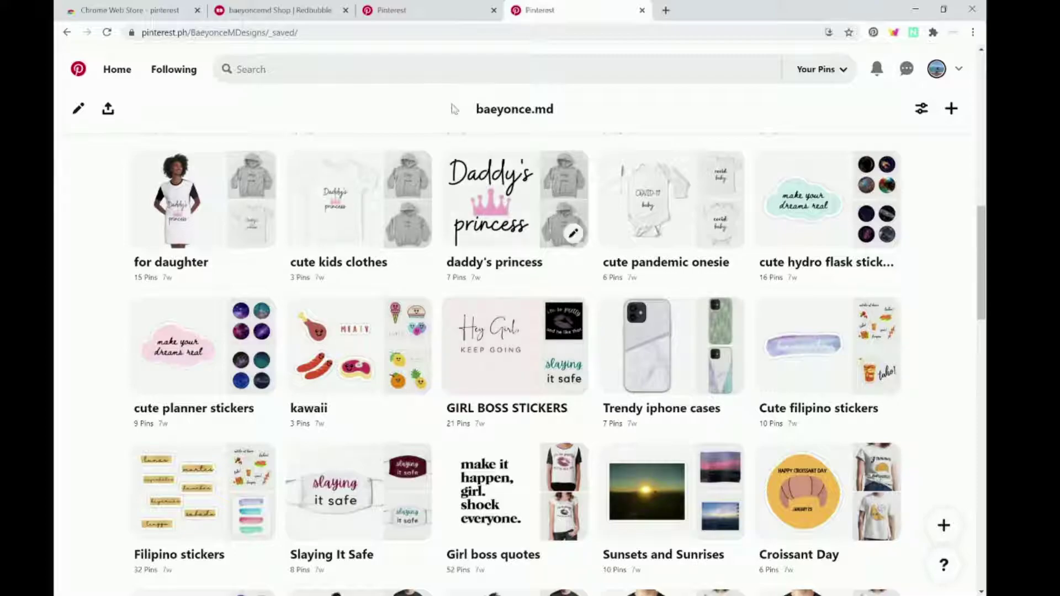
left_click(421, 11)
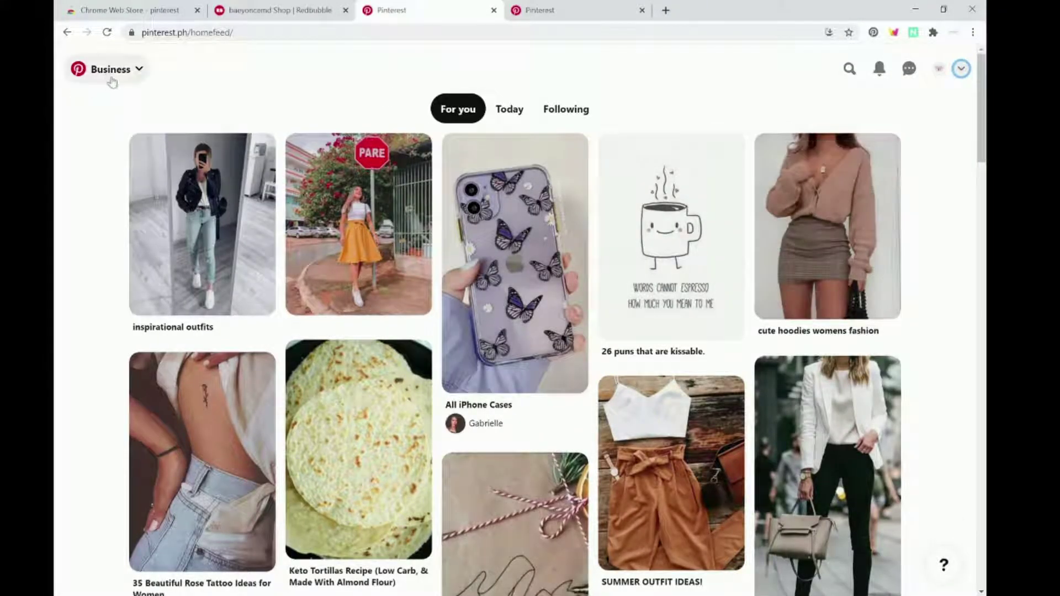
left_click(135, 74)
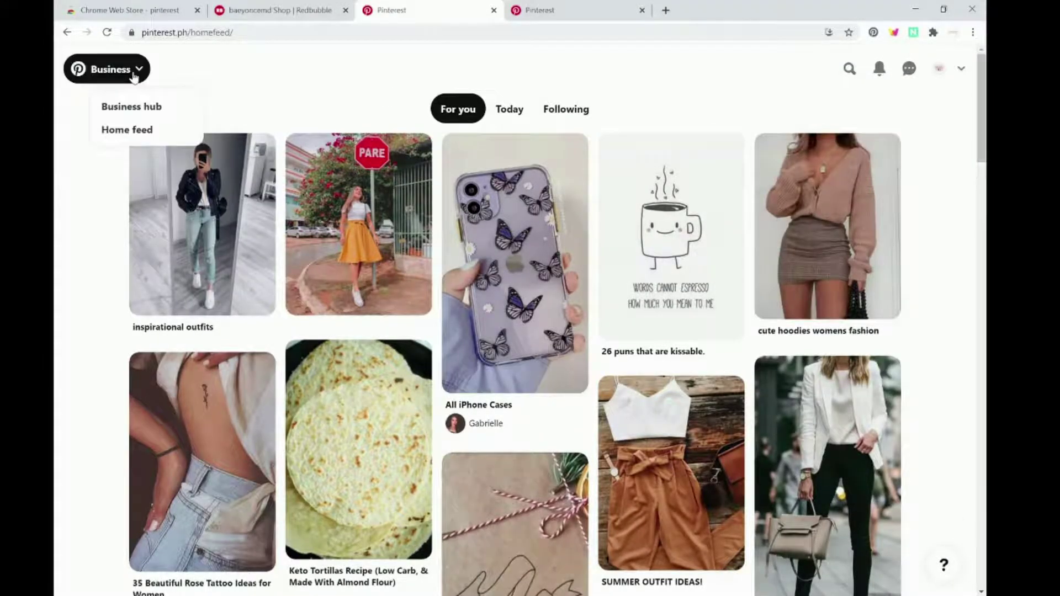
Step: Visit the Business hub, close the ads-credit banner, and return to the saved boards page
left_click(135, 108)
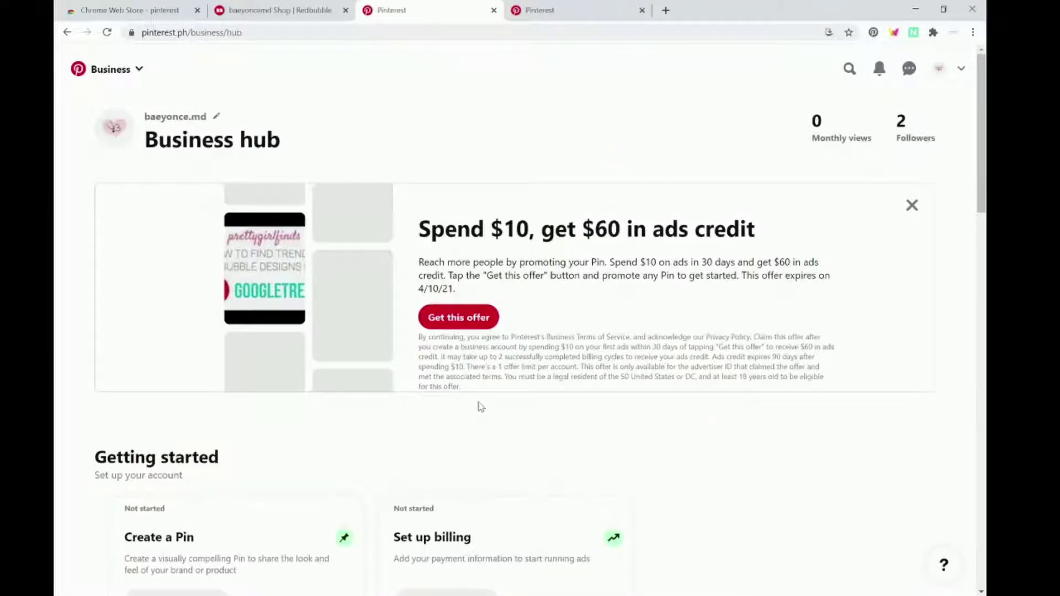
scroll(480, 407, "down", 2)
scroll(757, 310, "down", 1)
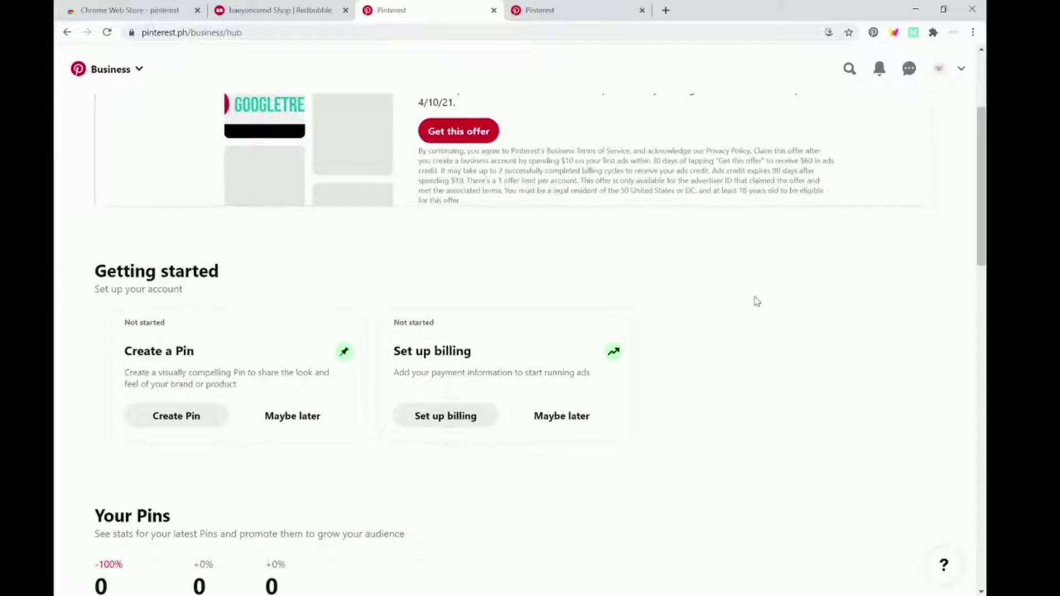
scroll(757, 301, "up", 2)
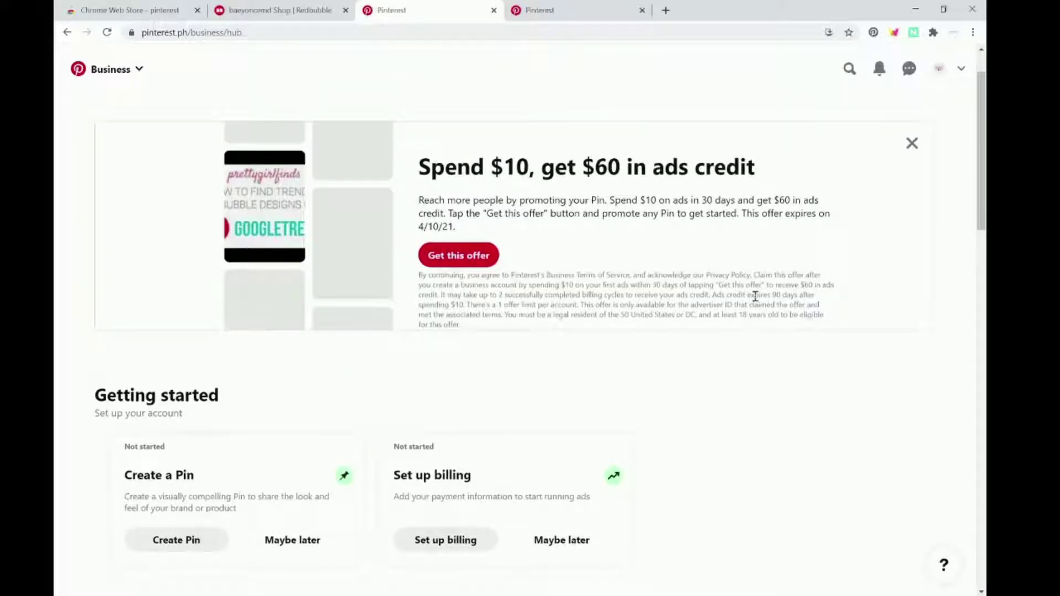
left_click(912, 143)
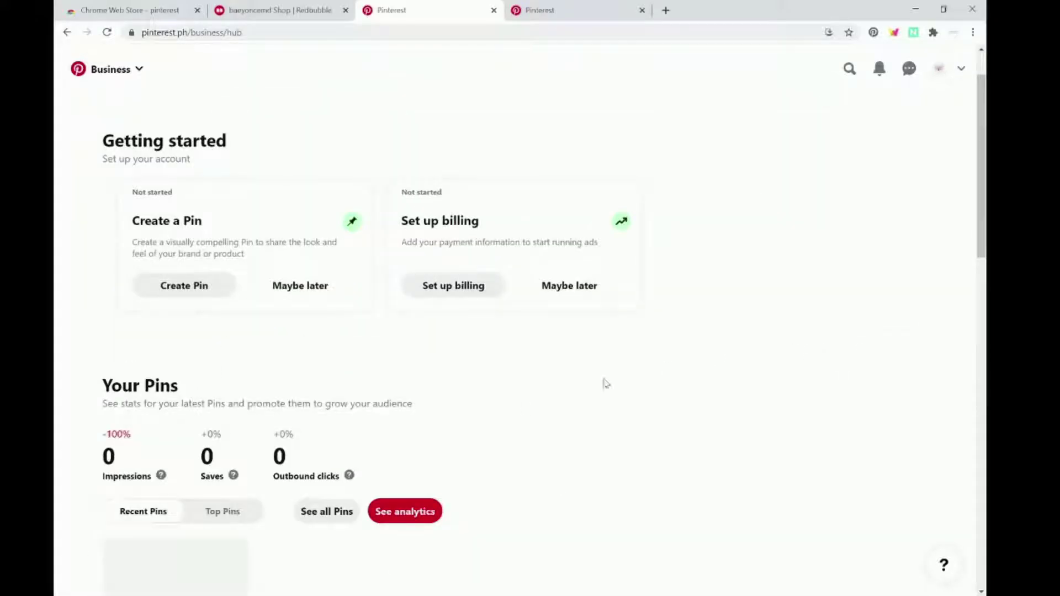
scroll(628, 407, "up", 1)
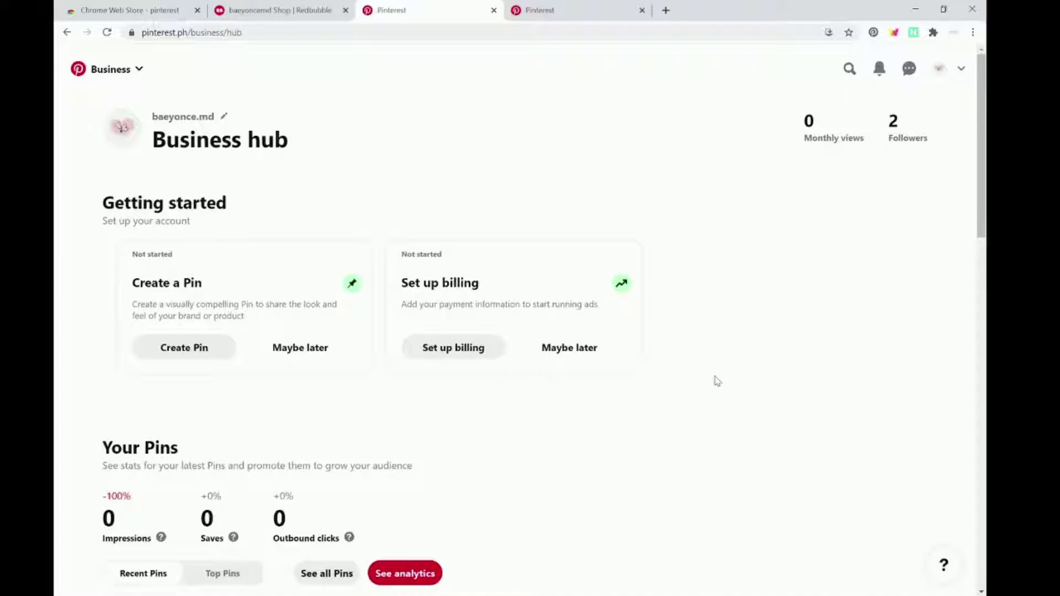
scroll(717, 381, "down", 1)
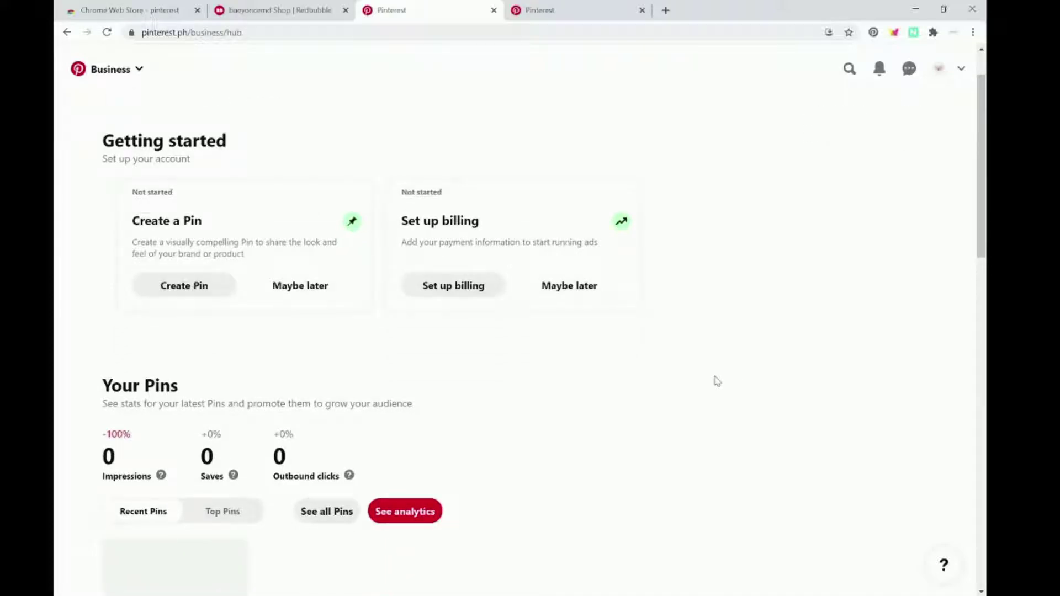
scroll(717, 381, "up", 1)
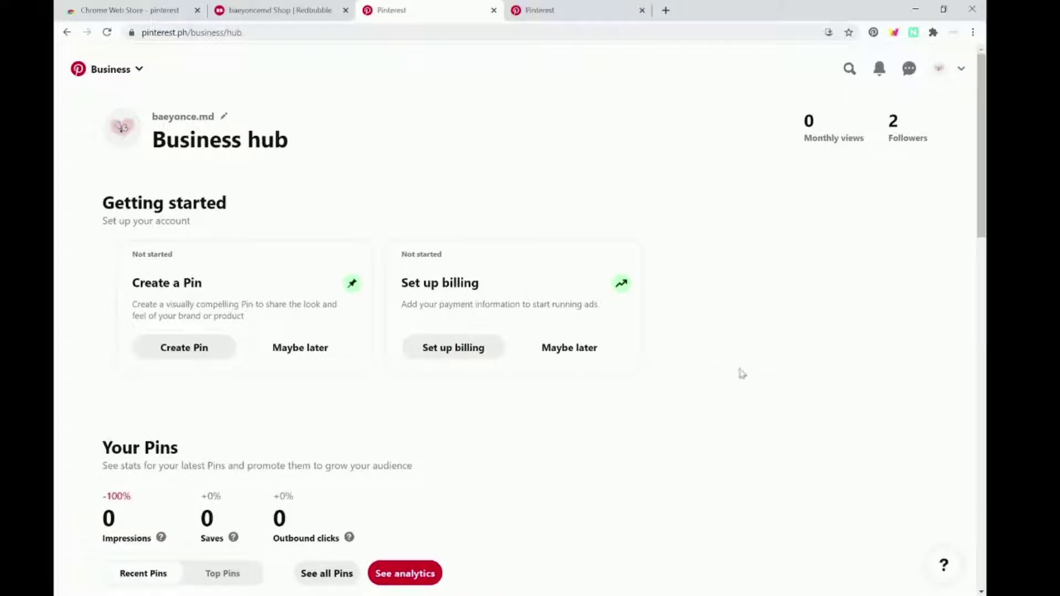
left_click(578, 17)
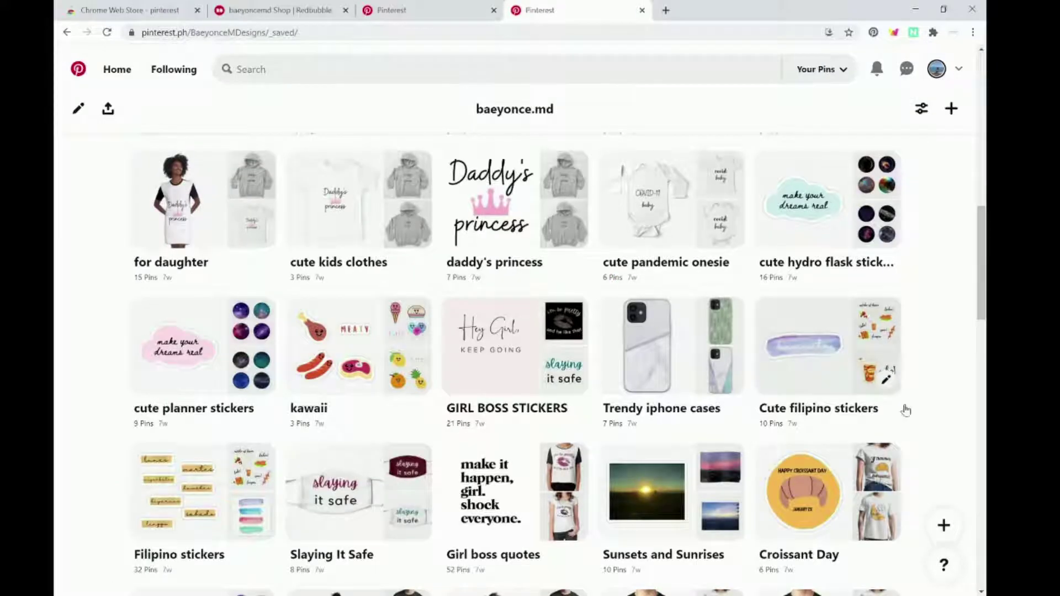
scroll(967, 231, "up", 8)
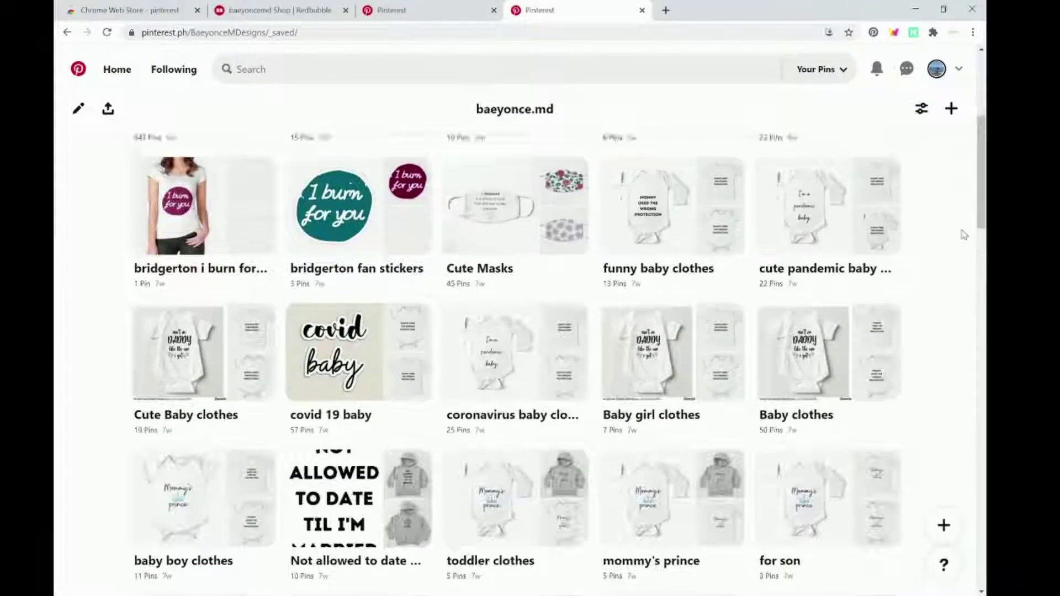
scroll(964, 235, "up", 3)
scroll(964, 235, "up", 2)
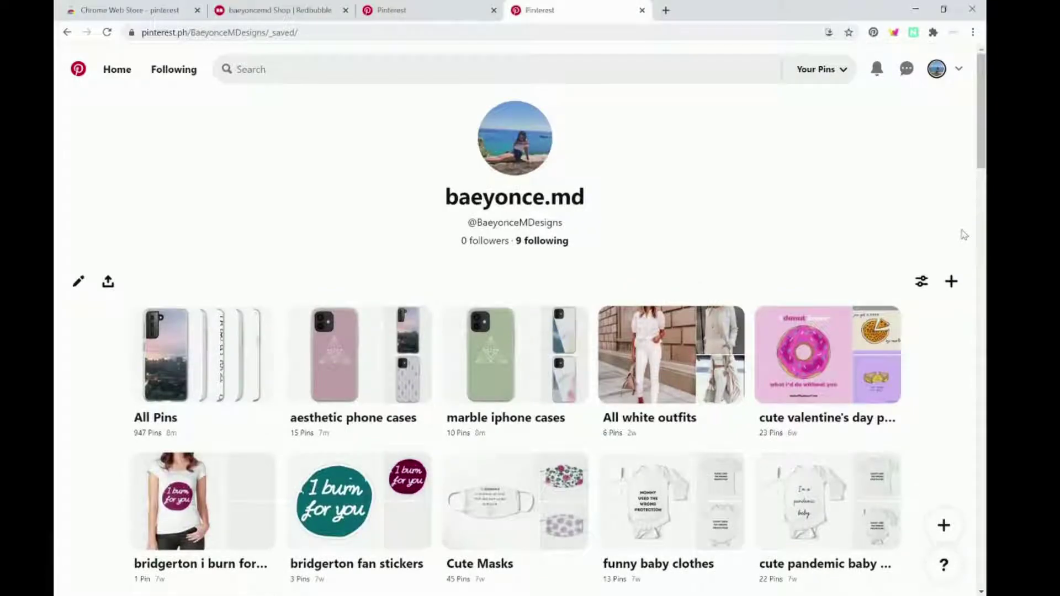
scroll(964, 235, "down", 3)
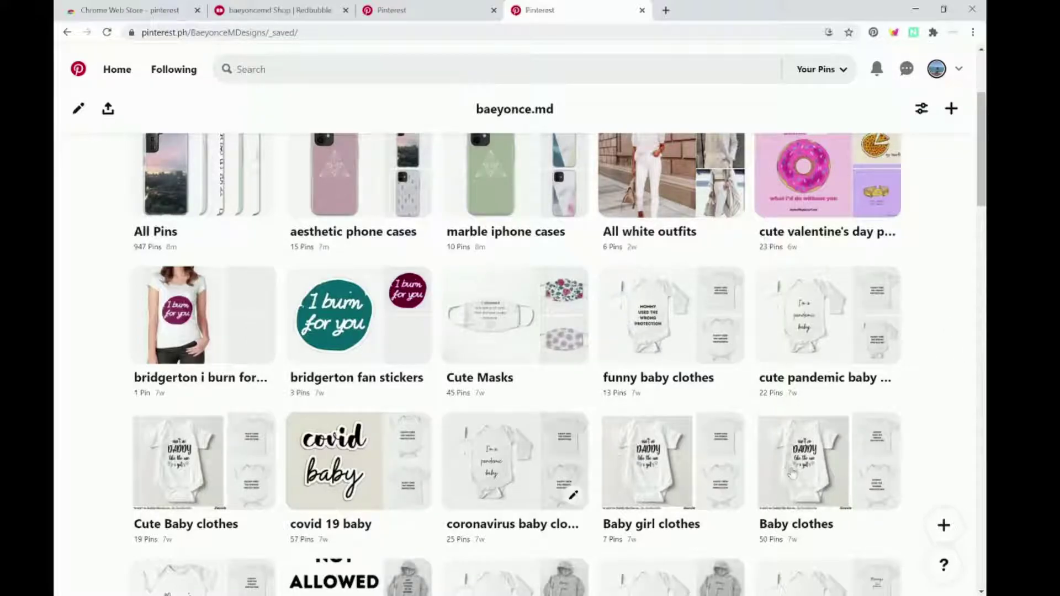
scroll(806, 401, "down", 3)
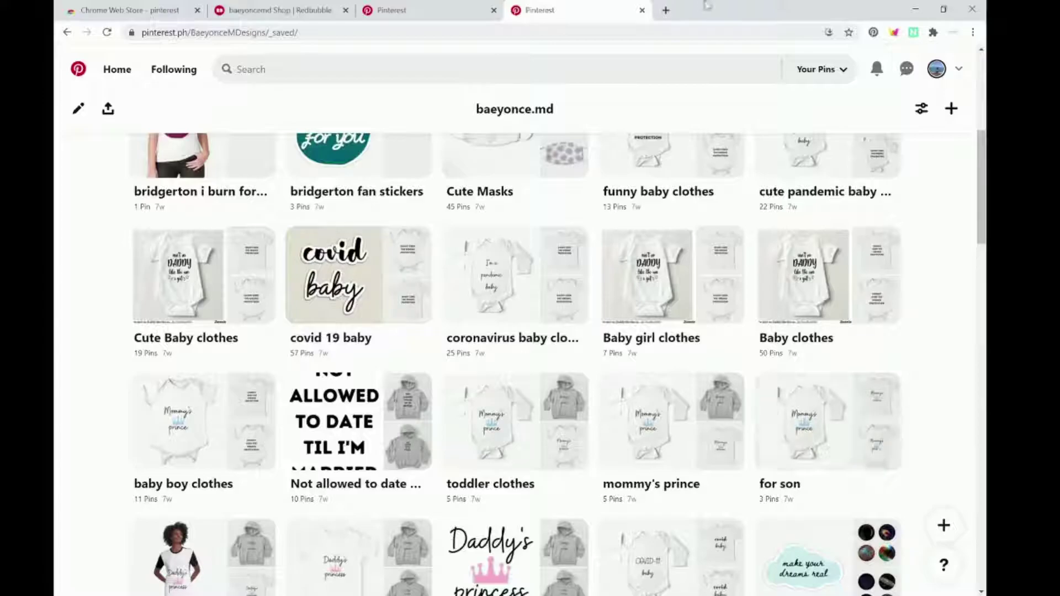
left_click(877, 69)
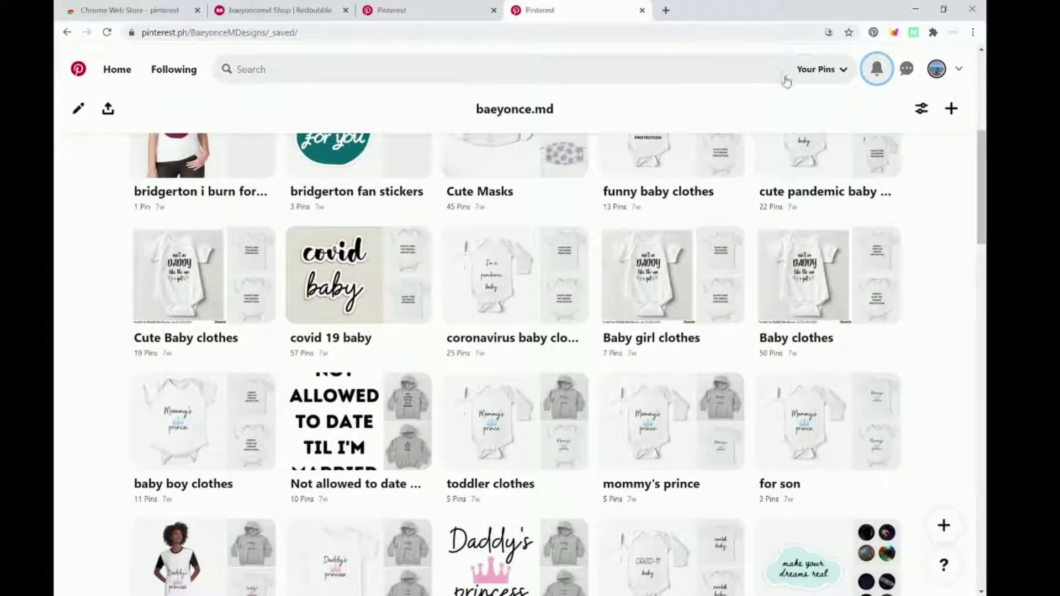
left_click(878, 71)
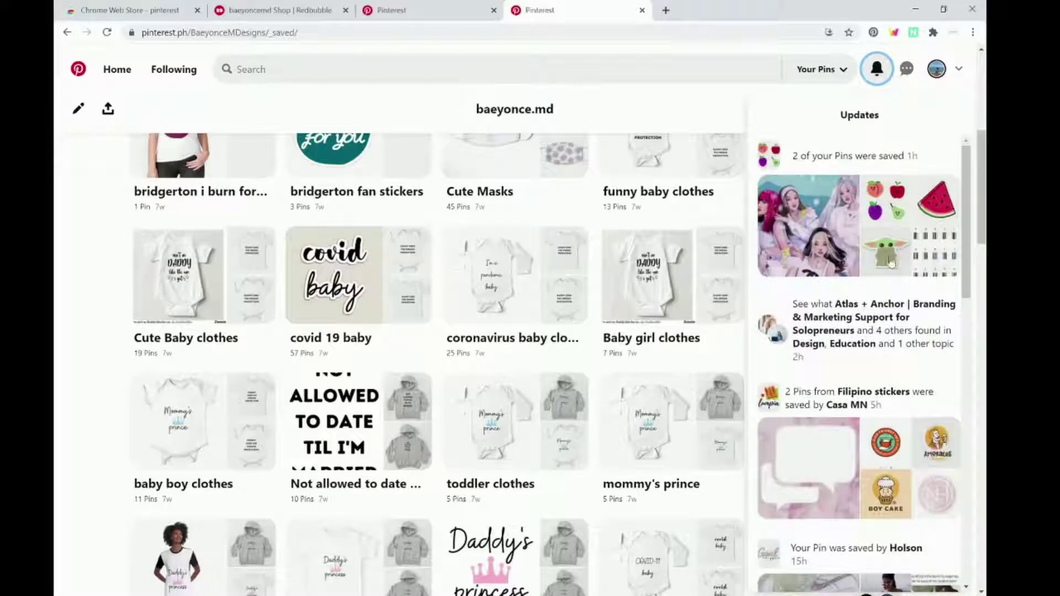
scroll(868, 245, "down", 1)
scroll(869, 245, "up", 1)
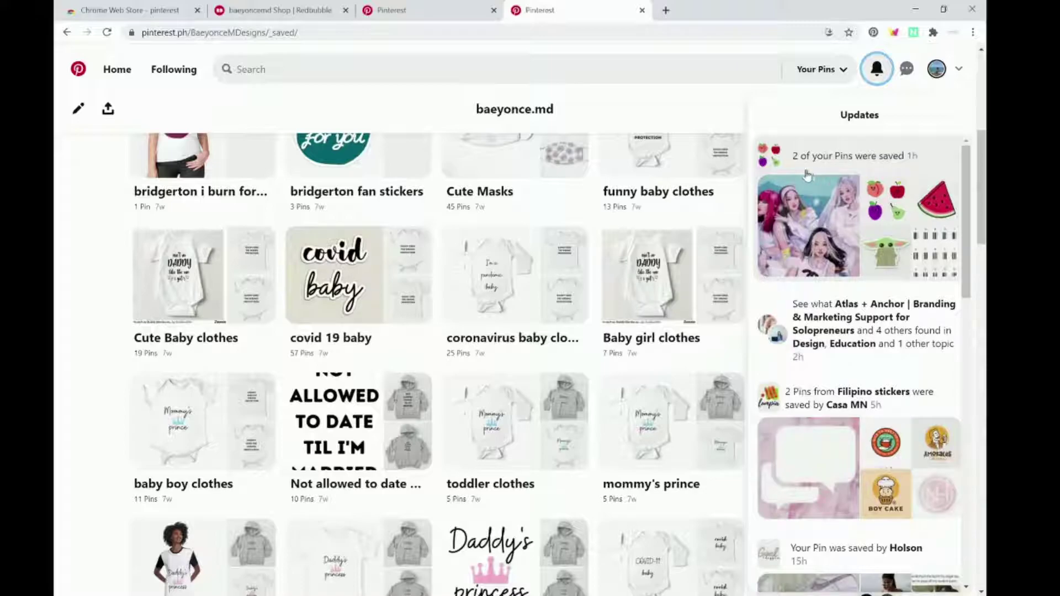
scroll(825, 271, "down", 3)
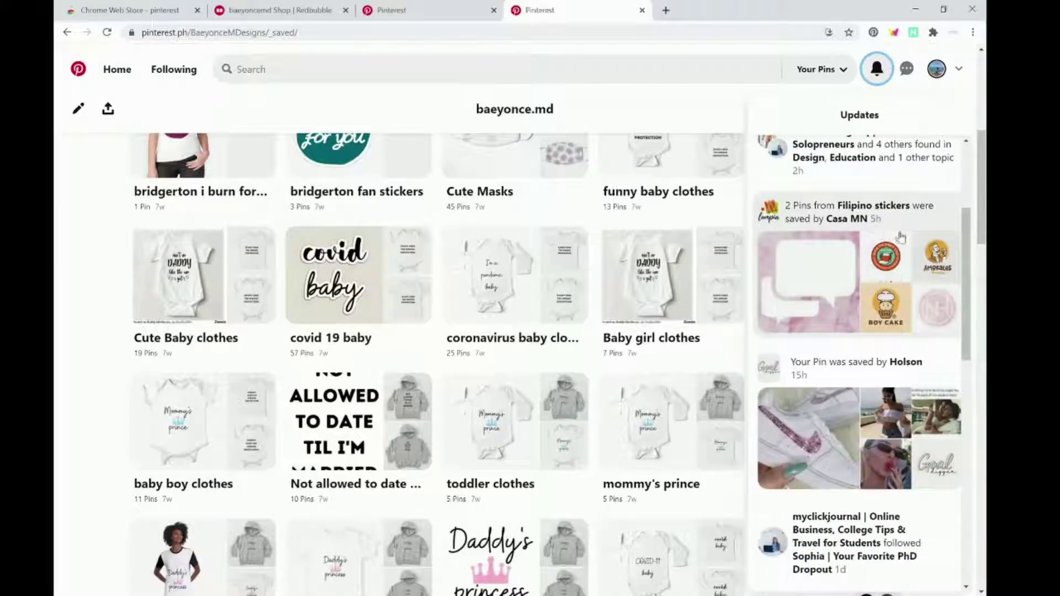
scroll(900, 237, "down", 7)
scroll(900, 238, "down", 4)
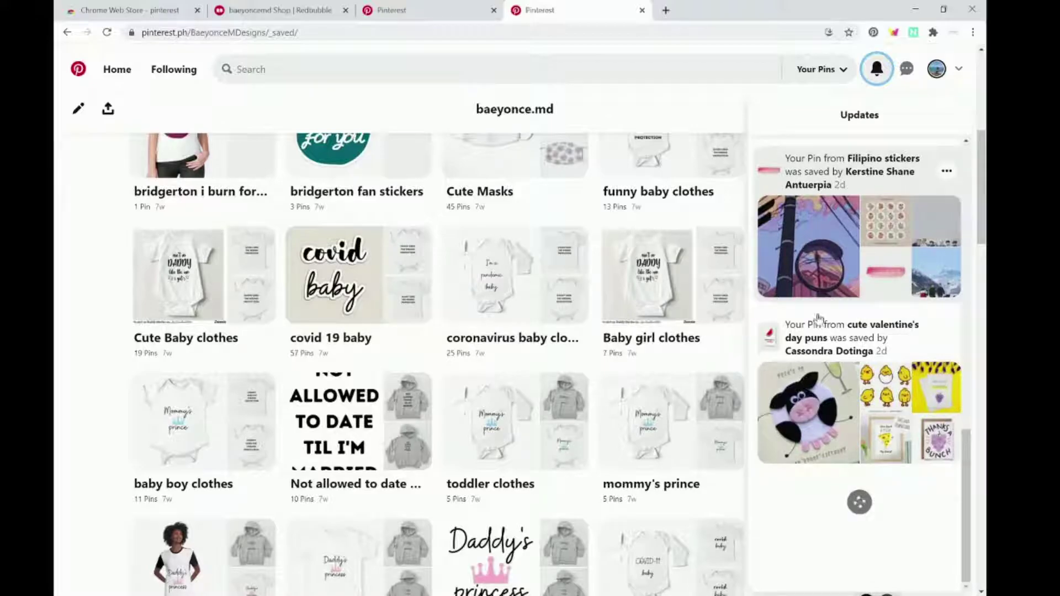
scroll(911, 314, "down", 8)
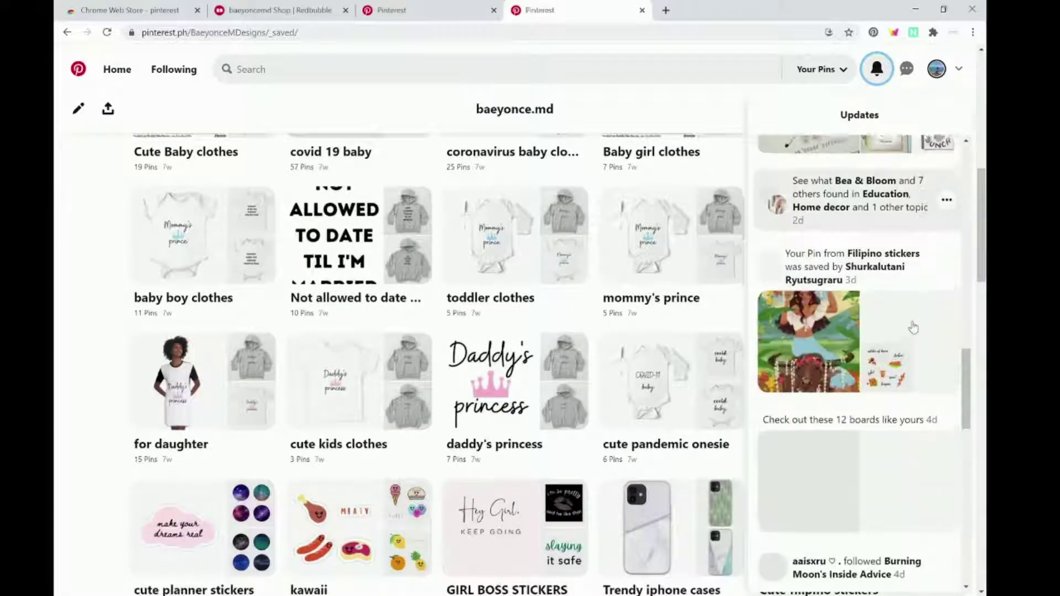
scroll(865, 334, "down", 15)
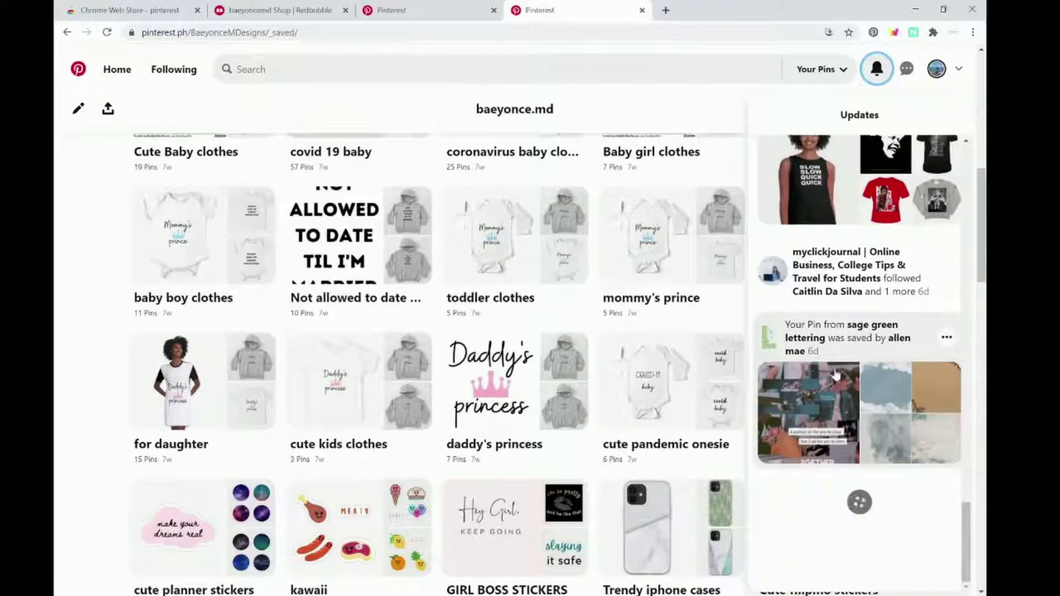
scroll(867, 389, "down", 3)
scroll(868, 392, "down", 10)
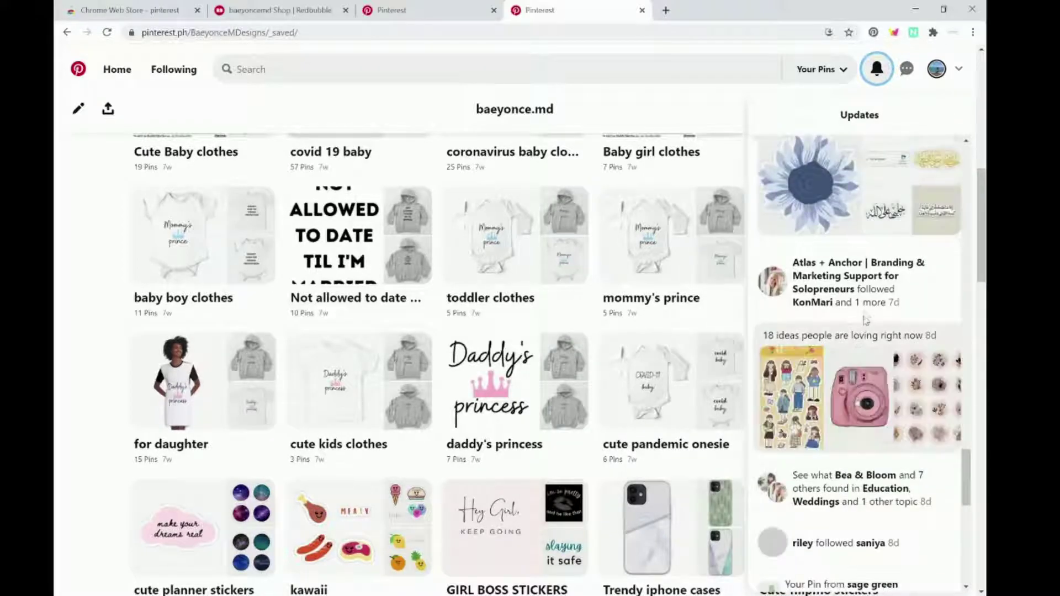
scroll(881, 295, "down", 2)
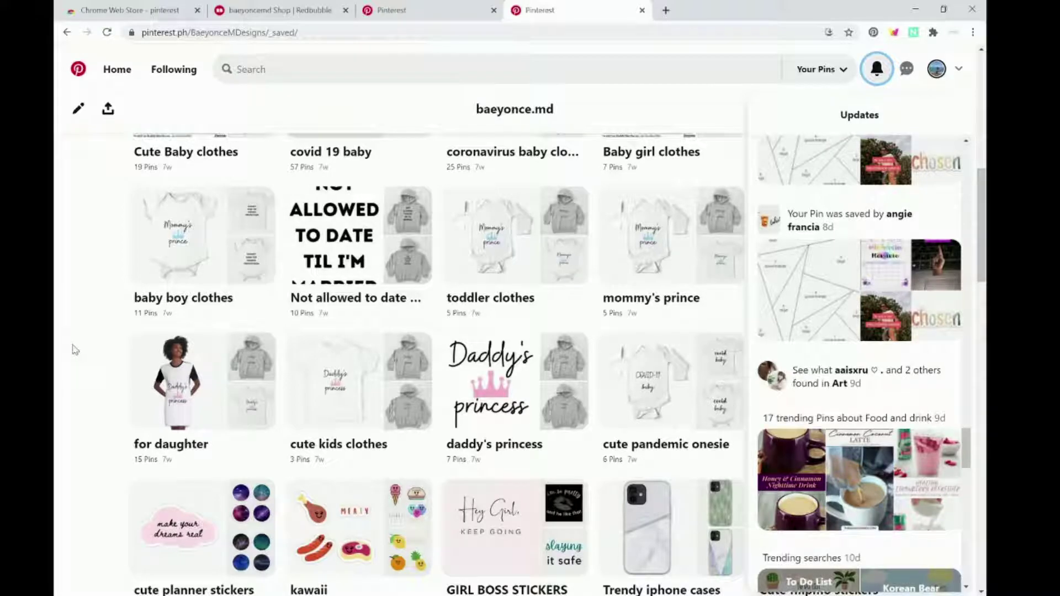
left_click(74, 320)
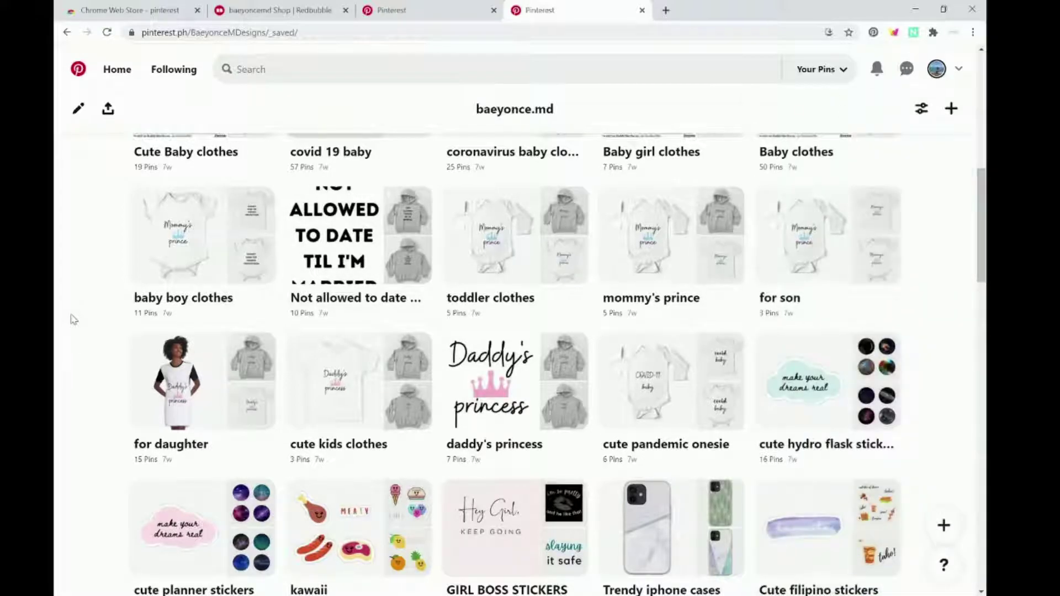
Step: Scroll the saved boards grid to the bottom and back up, past boards like Trendy iphone cases
scroll(72, 319, "down", 6)
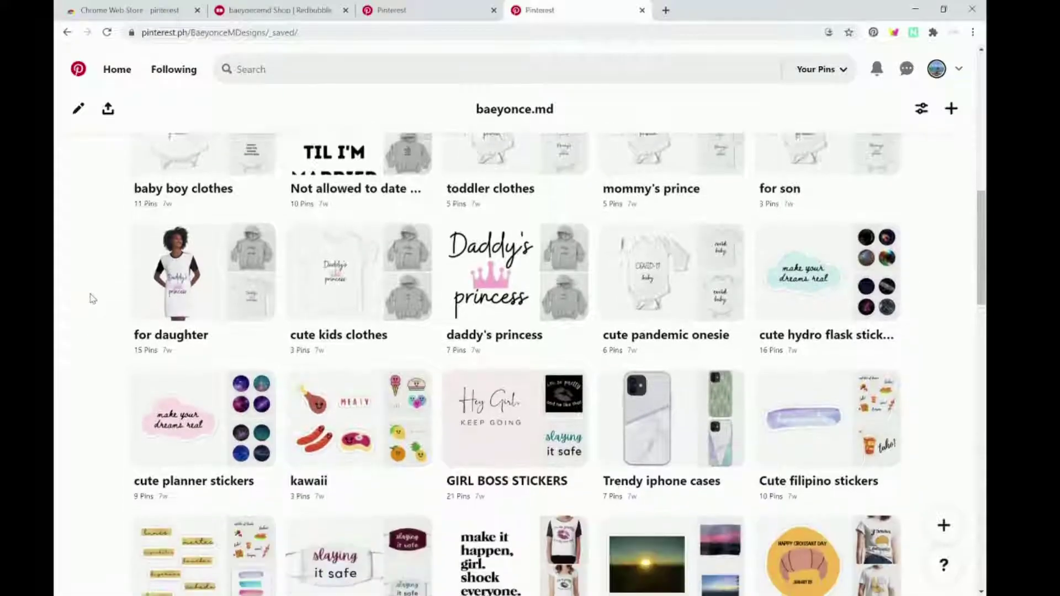
scroll(92, 299, "down", 10)
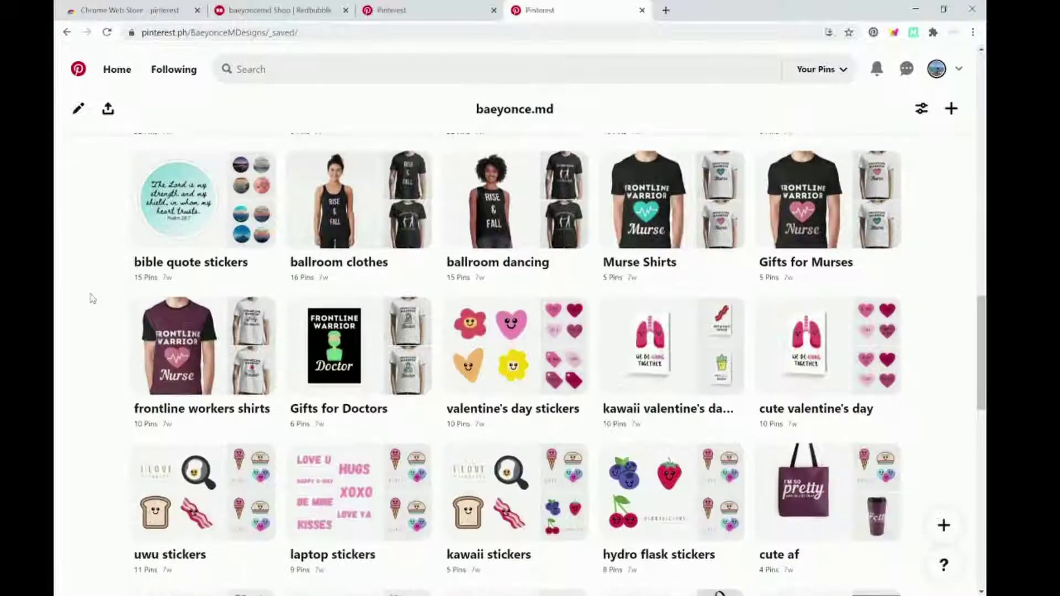
scroll(94, 284, "down", 10)
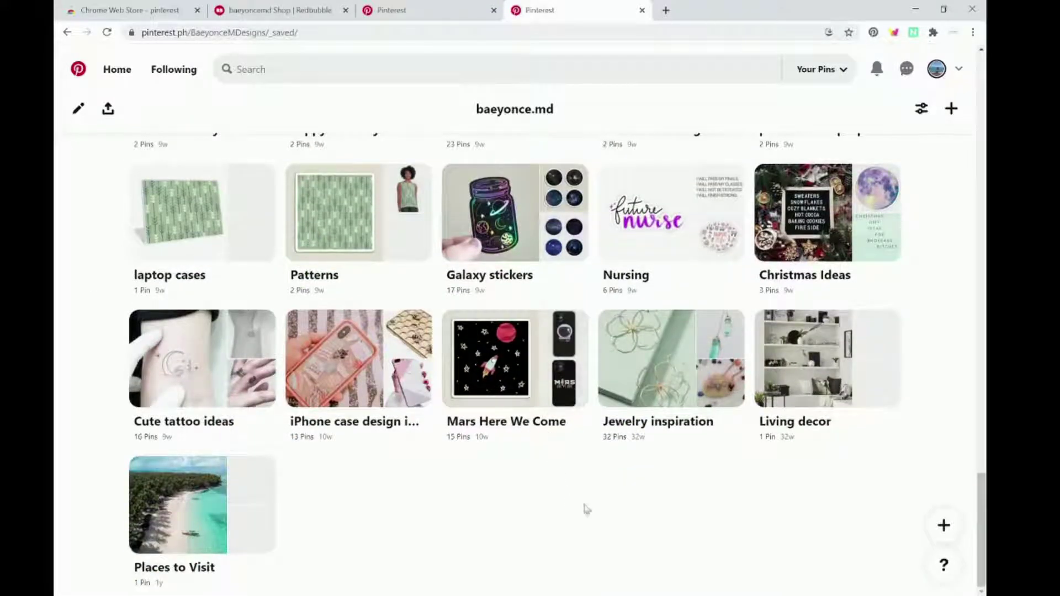
scroll(840, 481, "up", 3)
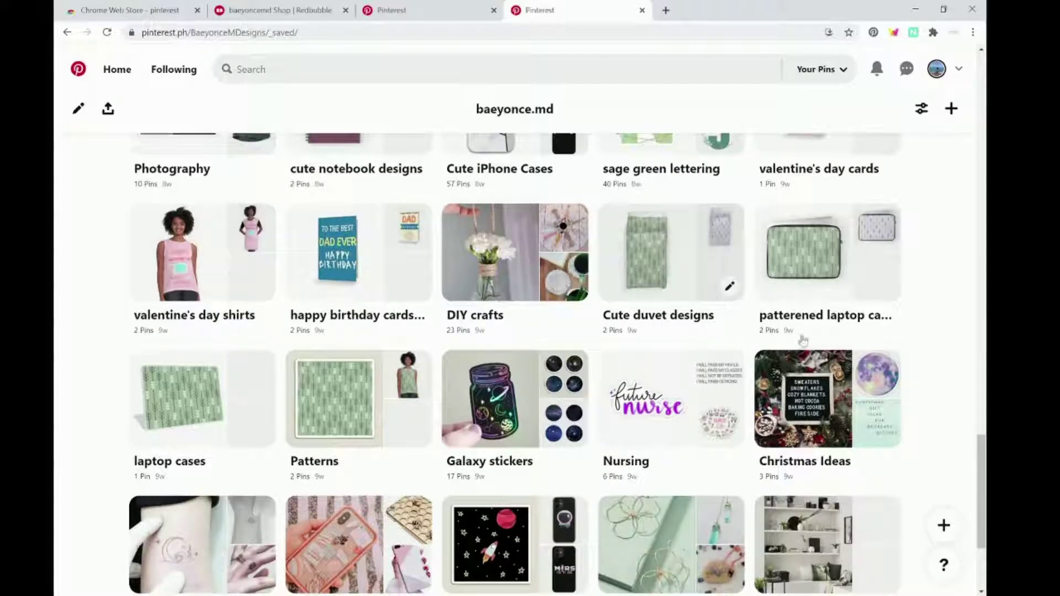
scroll(567, 341, "up", 8)
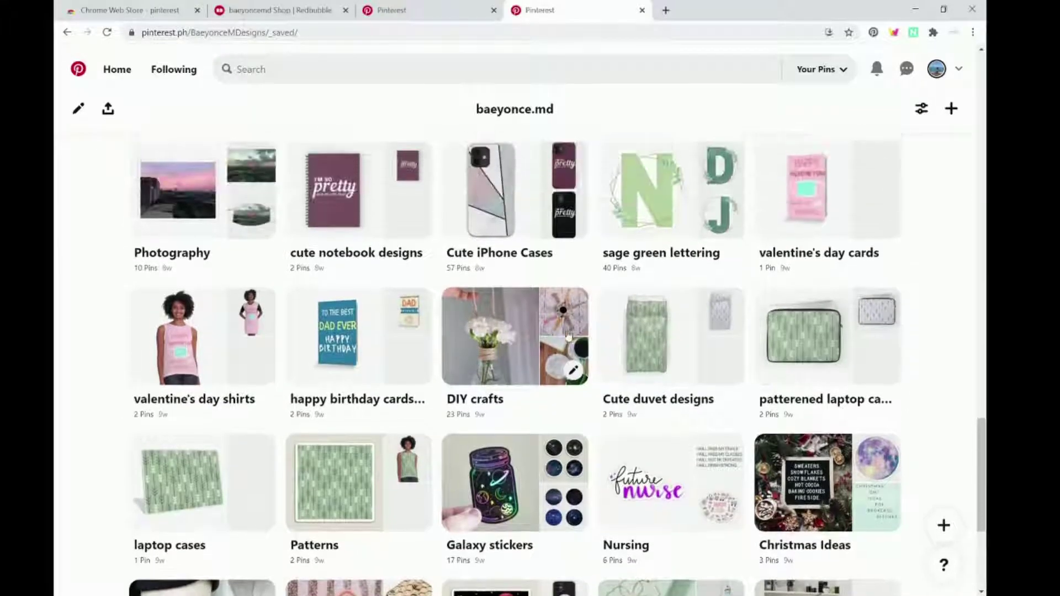
scroll(343, 387, "up", 3)
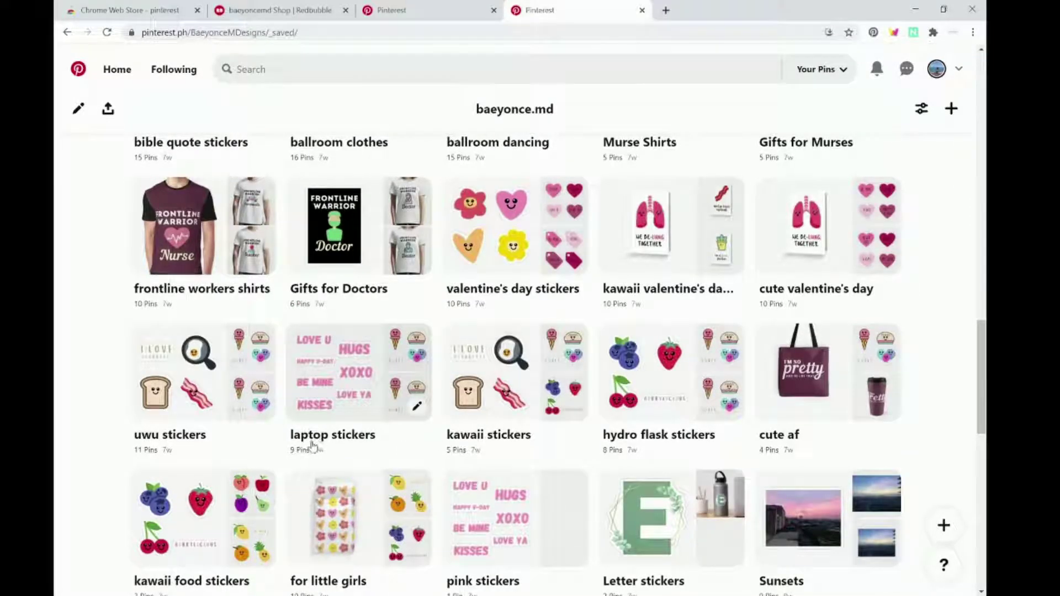
scroll(923, 266, "up", 4)
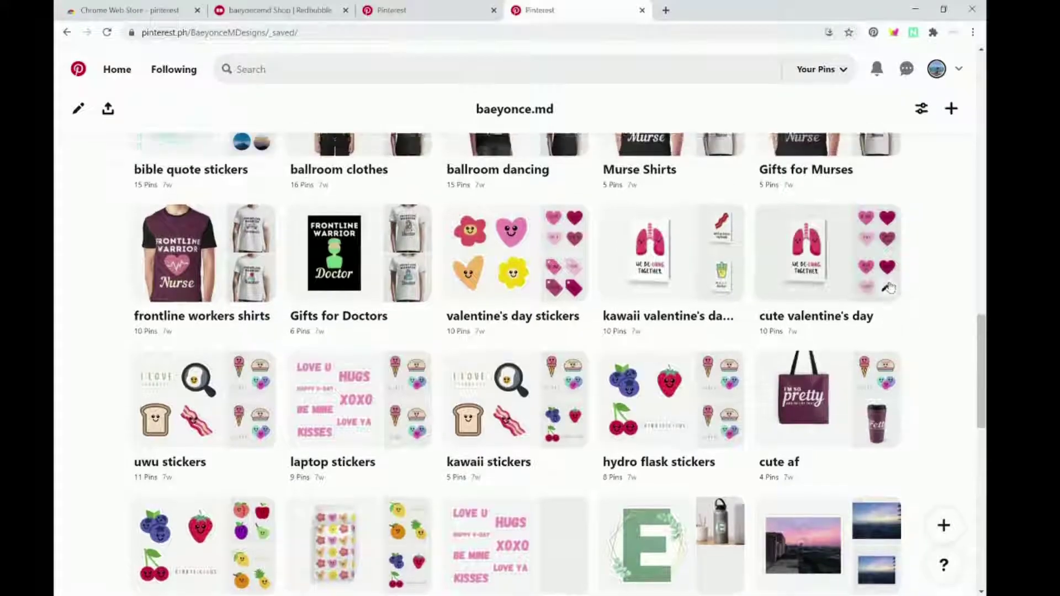
scroll(923, 266, "up", 3)
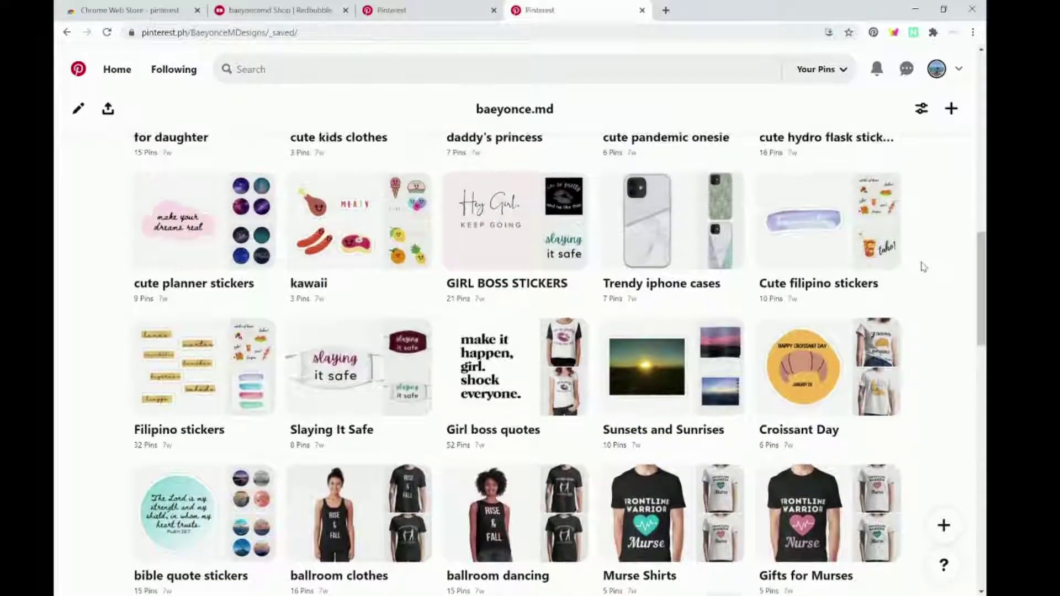
scroll(924, 267, "up", 1)
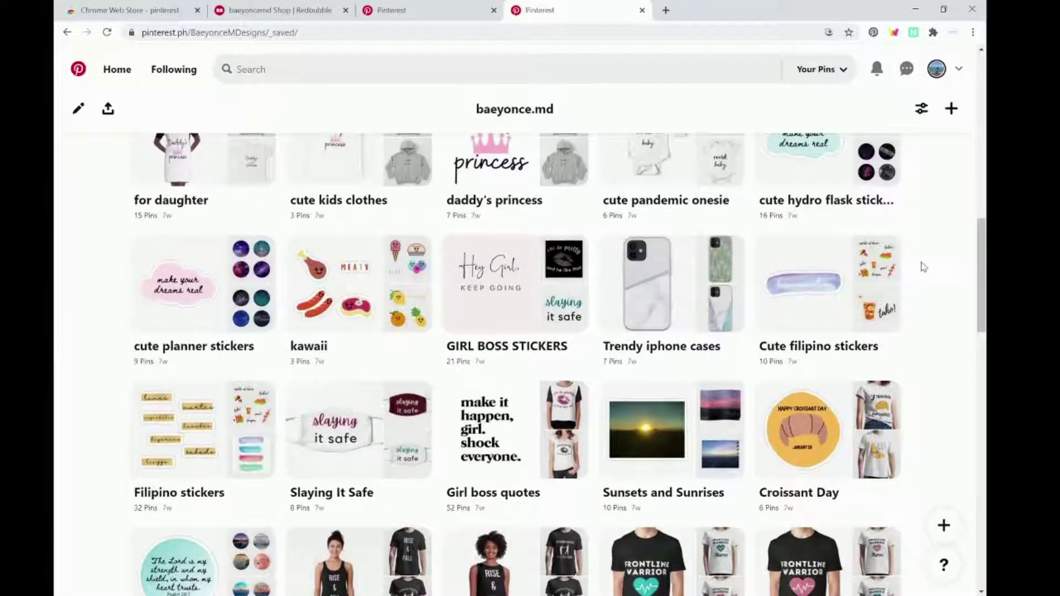
scroll(924, 266, "up", 1)
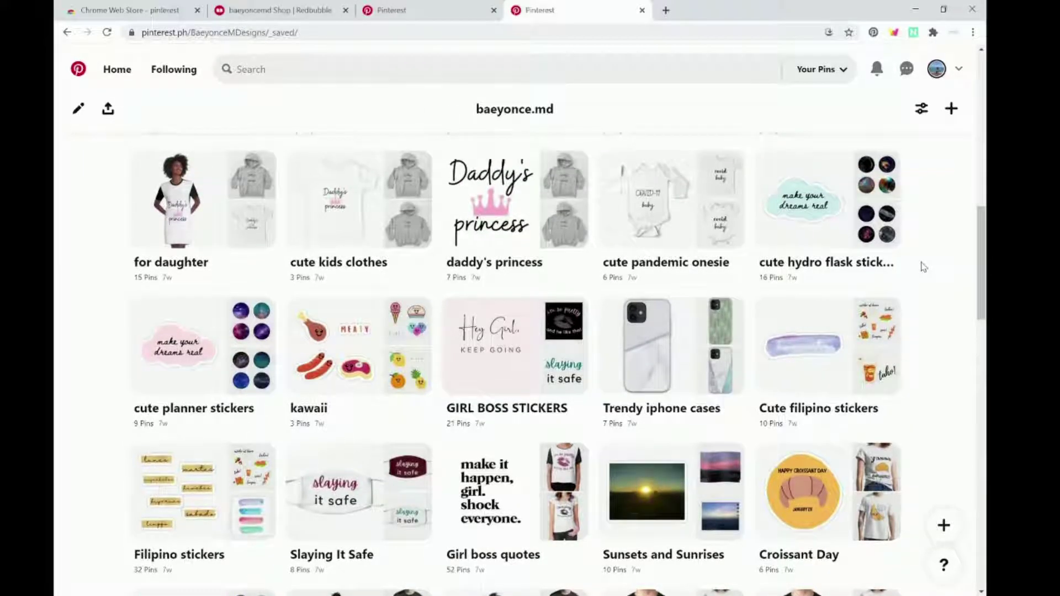
scroll(924, 268, "up", 2)
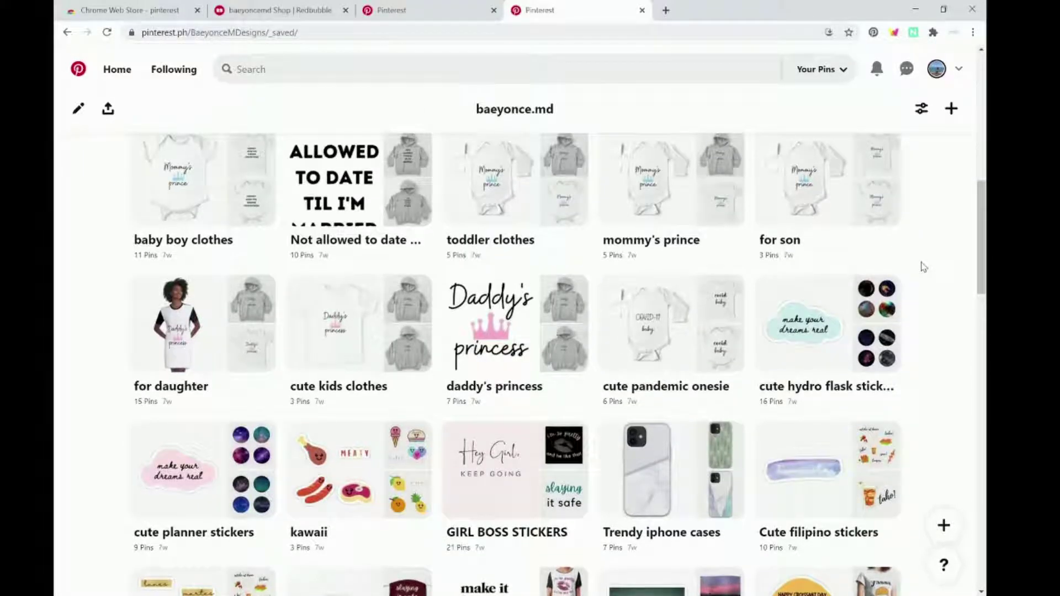
scroll(924, 266, "up", 2)
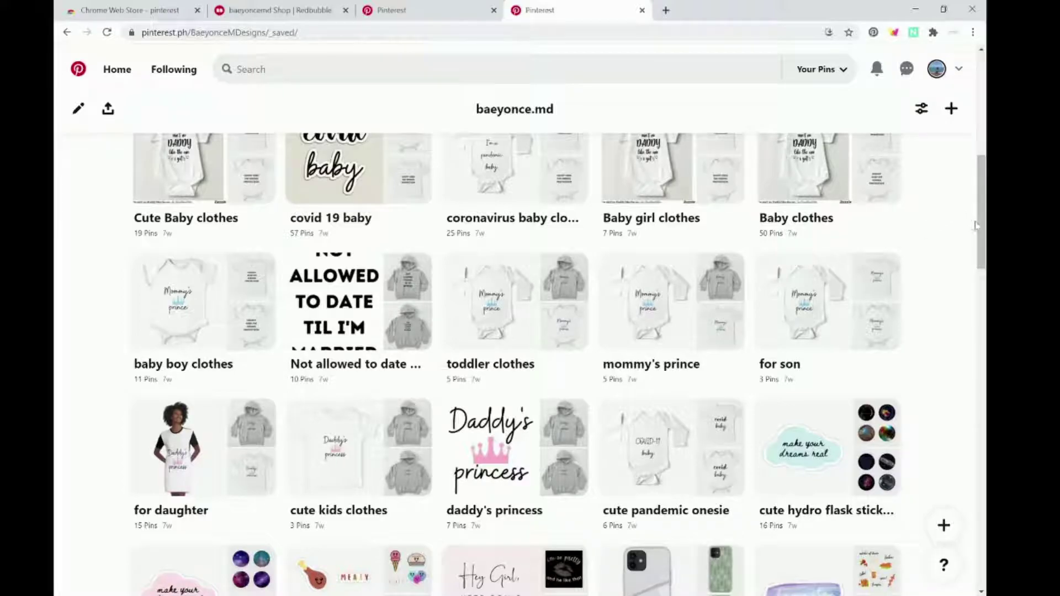
scroll(748, 315, "up", 2)
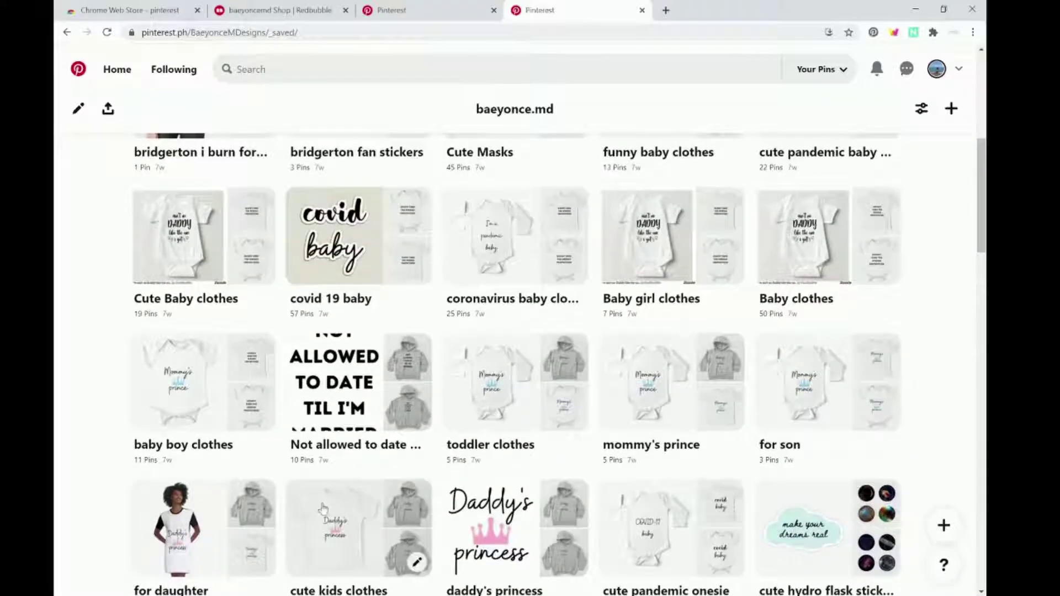
scroll(323, 508, "down", 2)
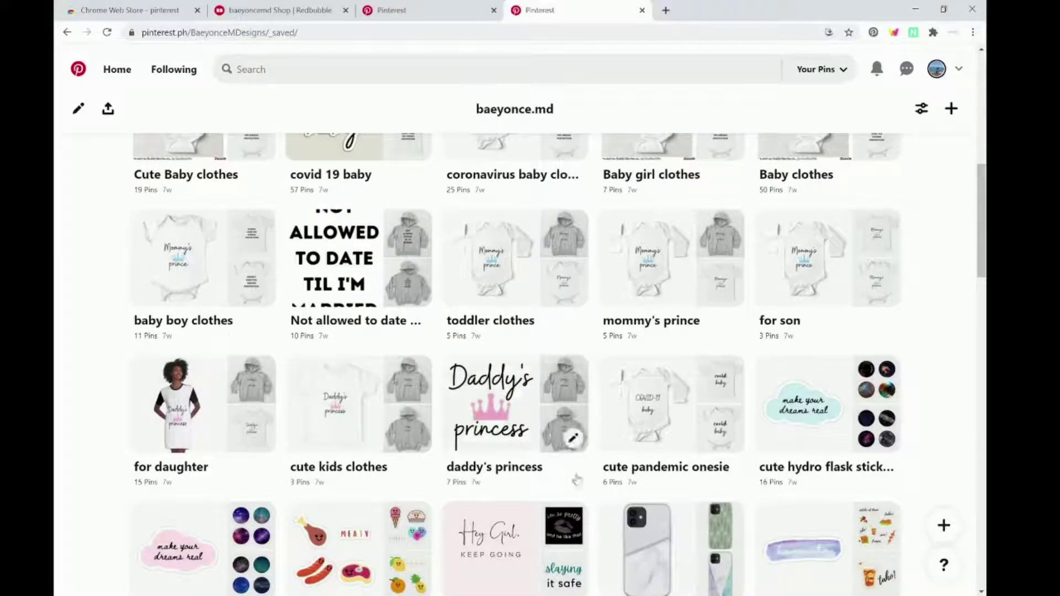
scroll(869, 379, "up", 1)
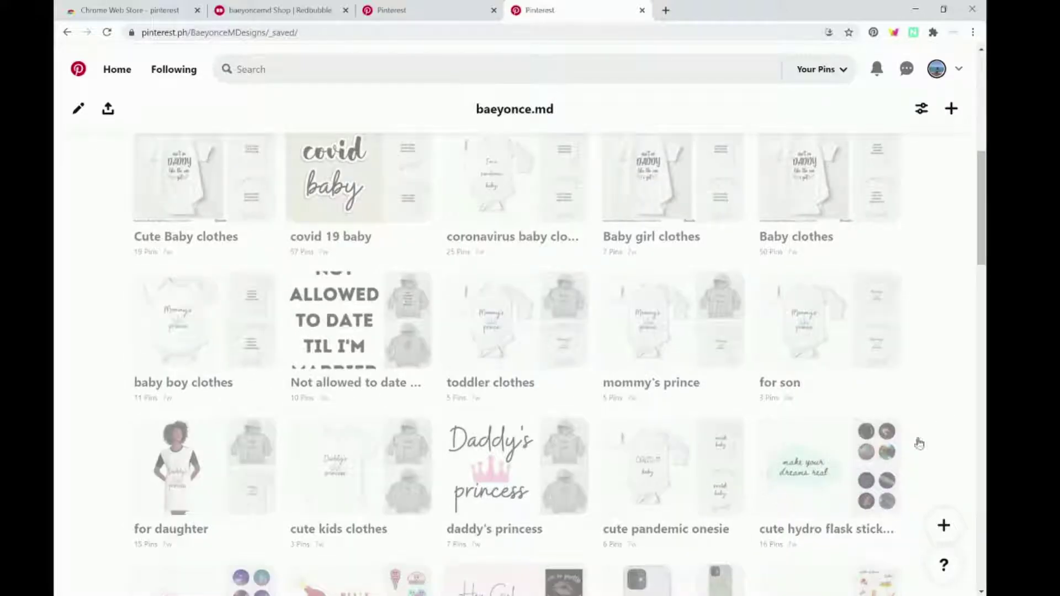
scroll(935, 408, "down", 4)
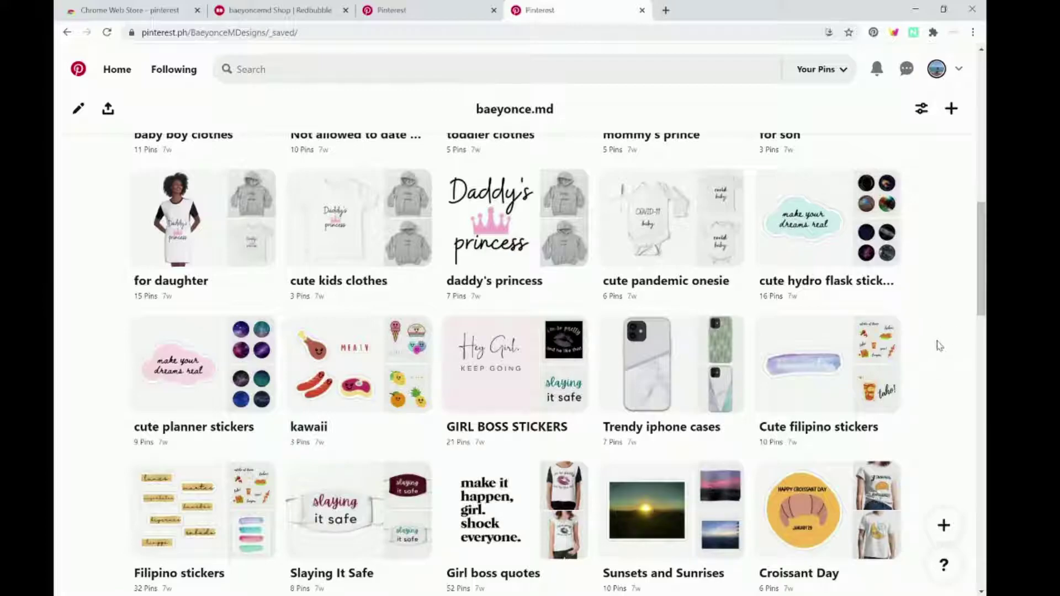
scroll(938, 345, "down", 2)
scroll(937, 346, "up", 4)
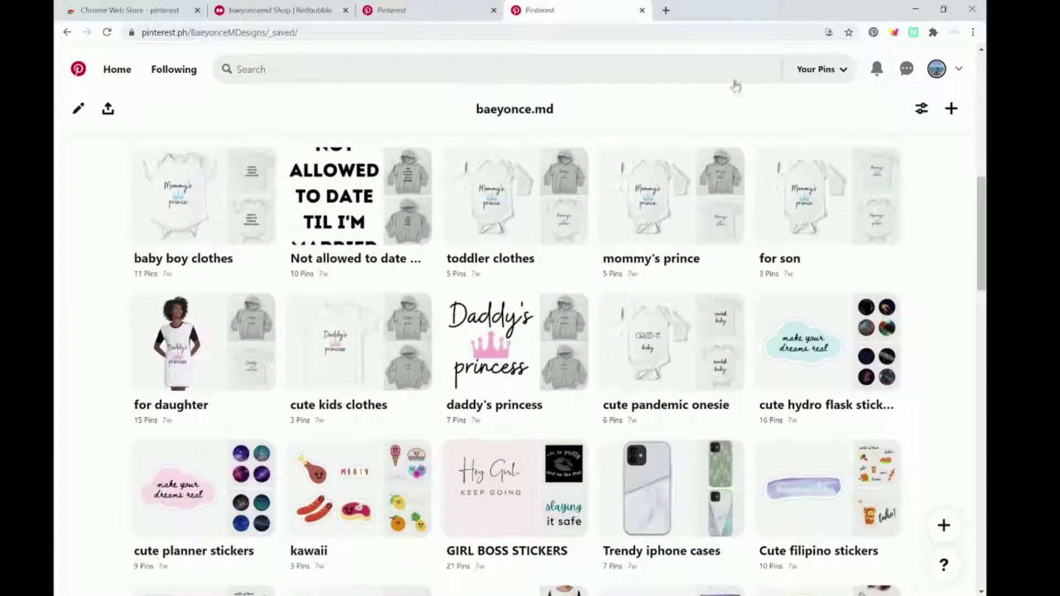